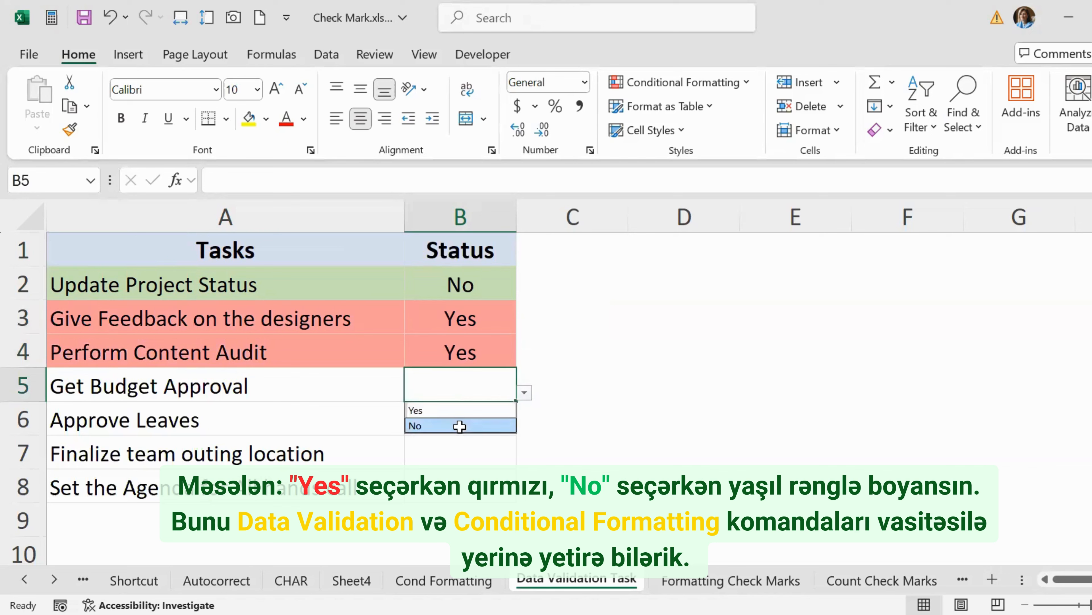
- Set the status of Get Budget Approval to No and the status of Approve Leaves to Yes
left_click(474, 424)
left_click(524, 426)
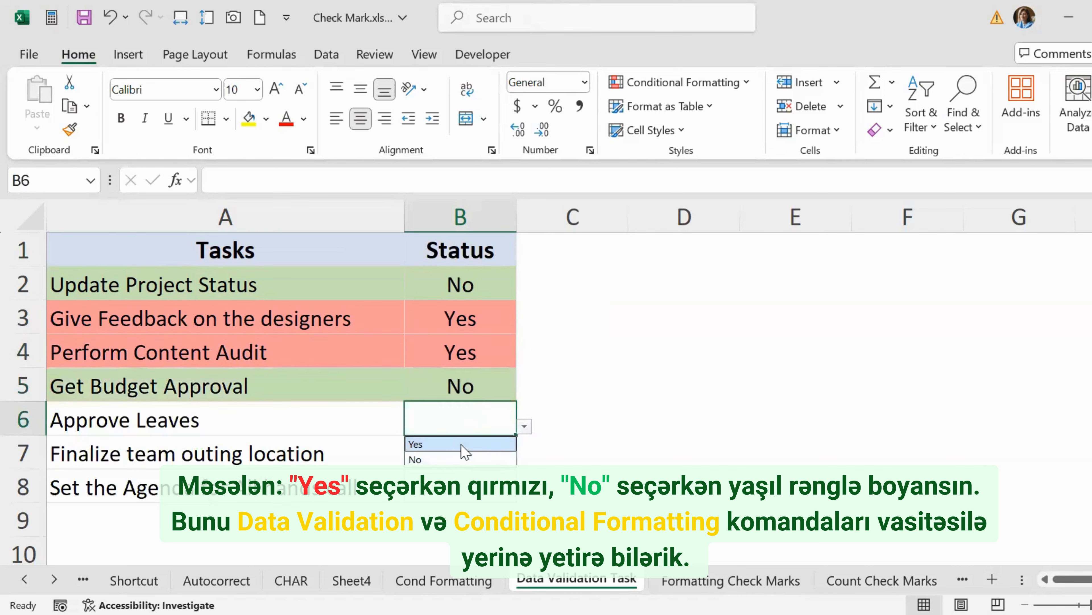
left_click(459, 443)
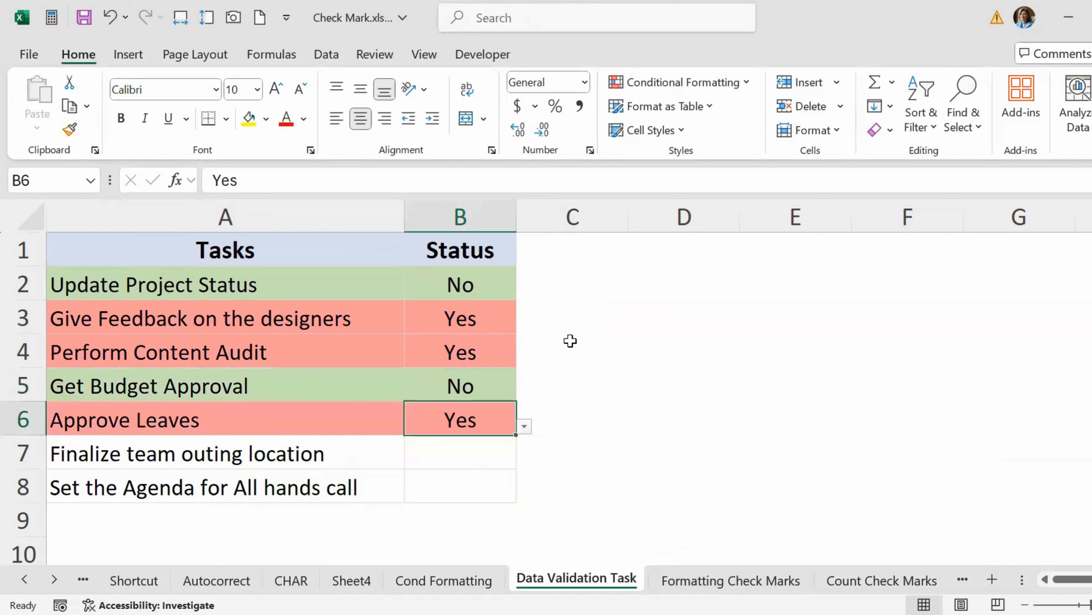
- Clear the existing status values in cells B2:B6 of the task list
left_click_drag(441, 284, 442, 427)
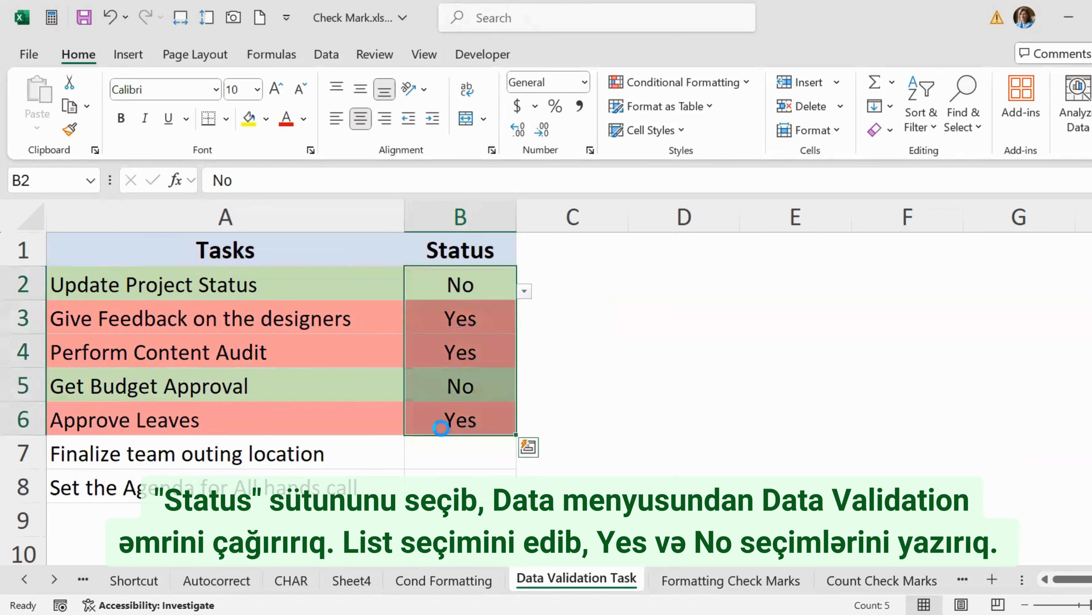
key("Delete")
left_click(782, 356)
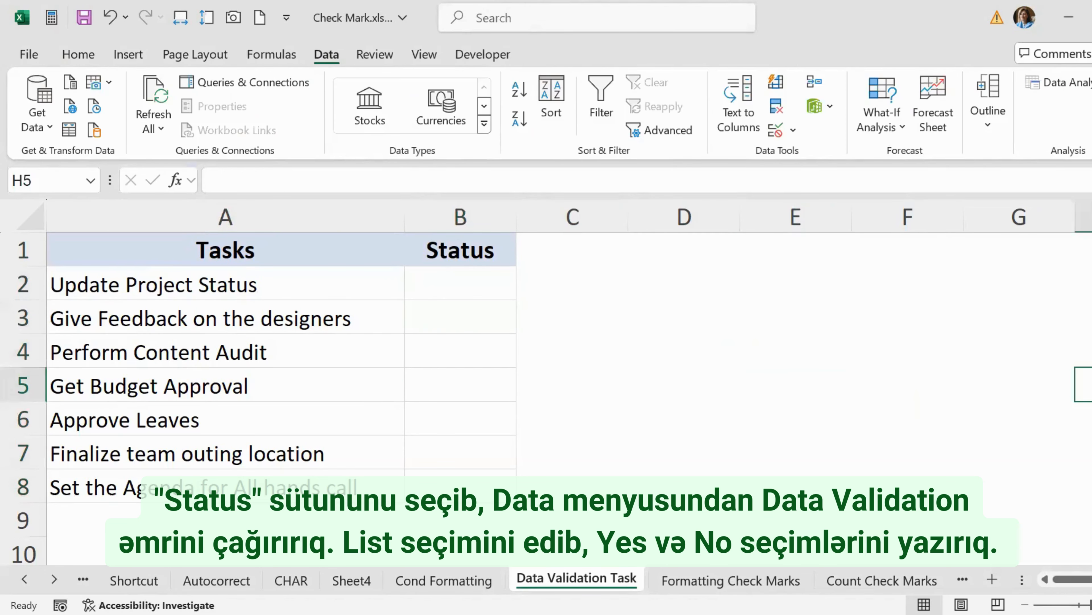
- Add List data validation with the source Yes,No to the Status cells B2:B8
left_click_drag(425, 289, 448, 487)
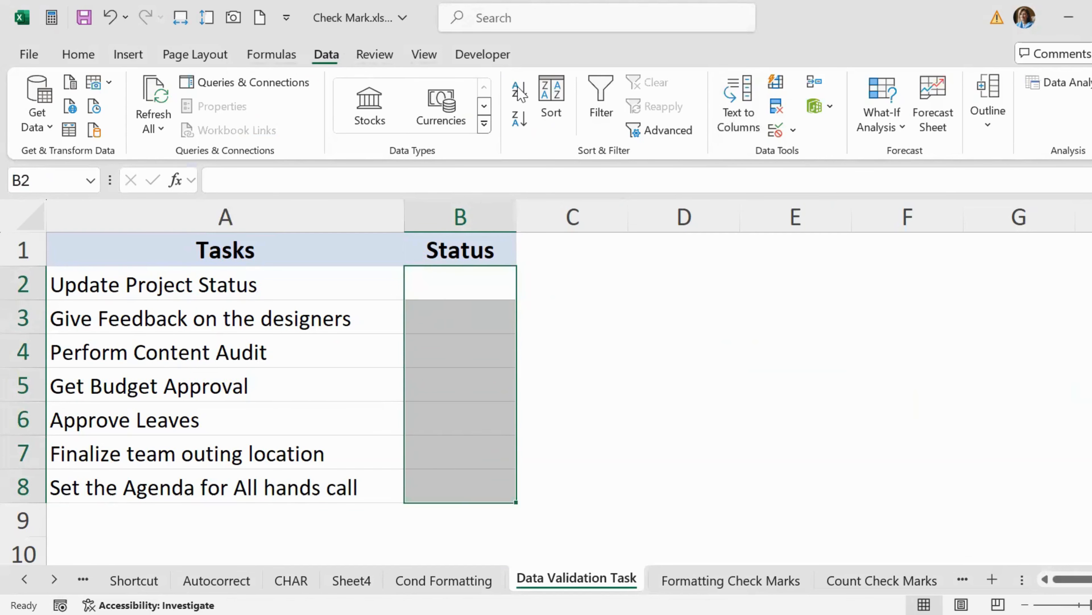
left_click(776, 131)
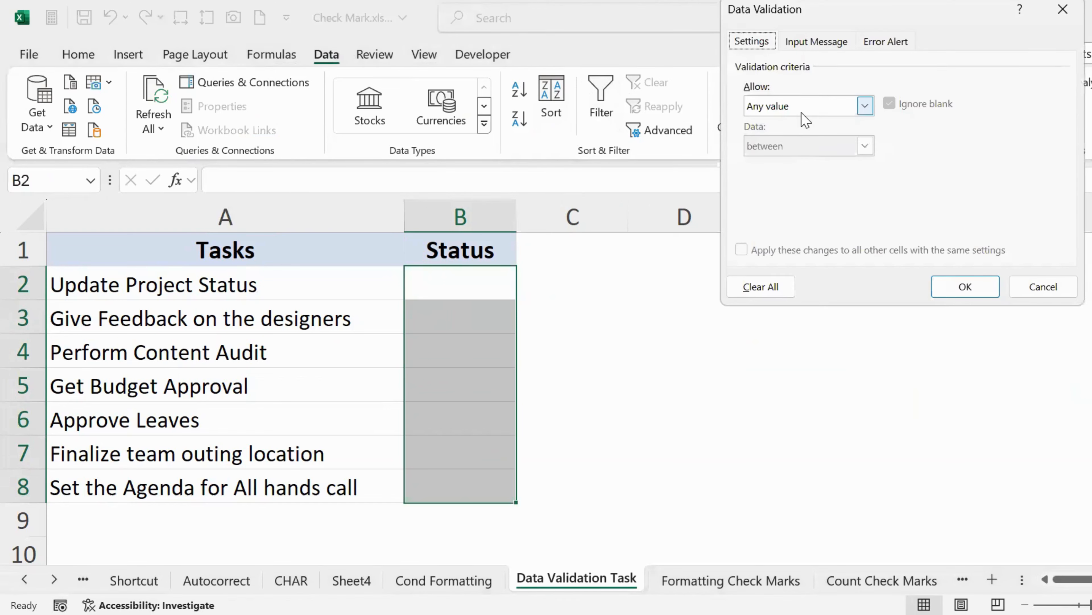
left_click(801, 113)
left_click(773, 163)
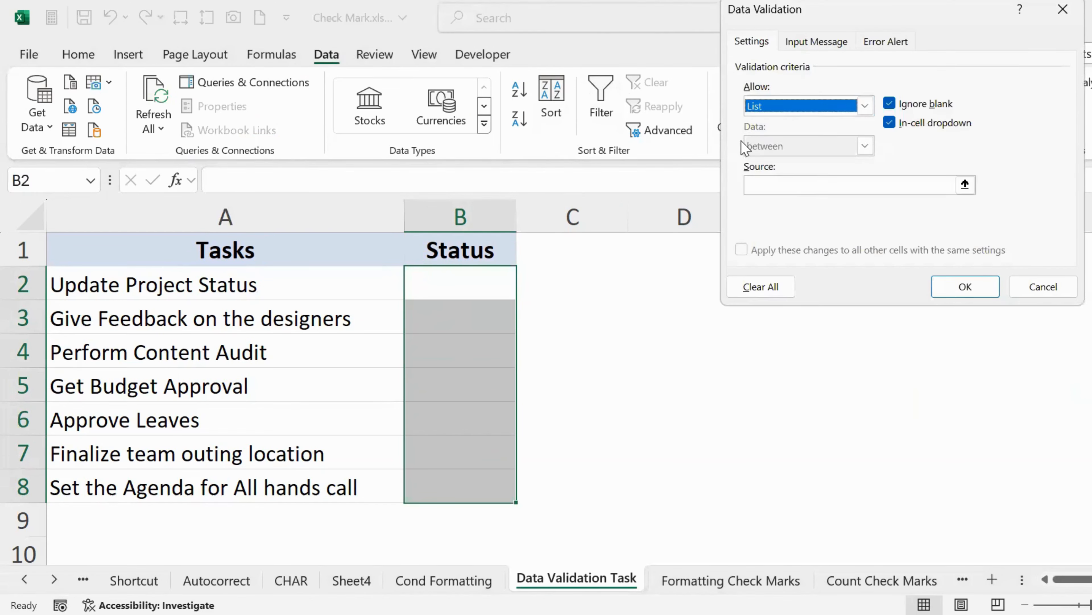
left_click(785, 186)
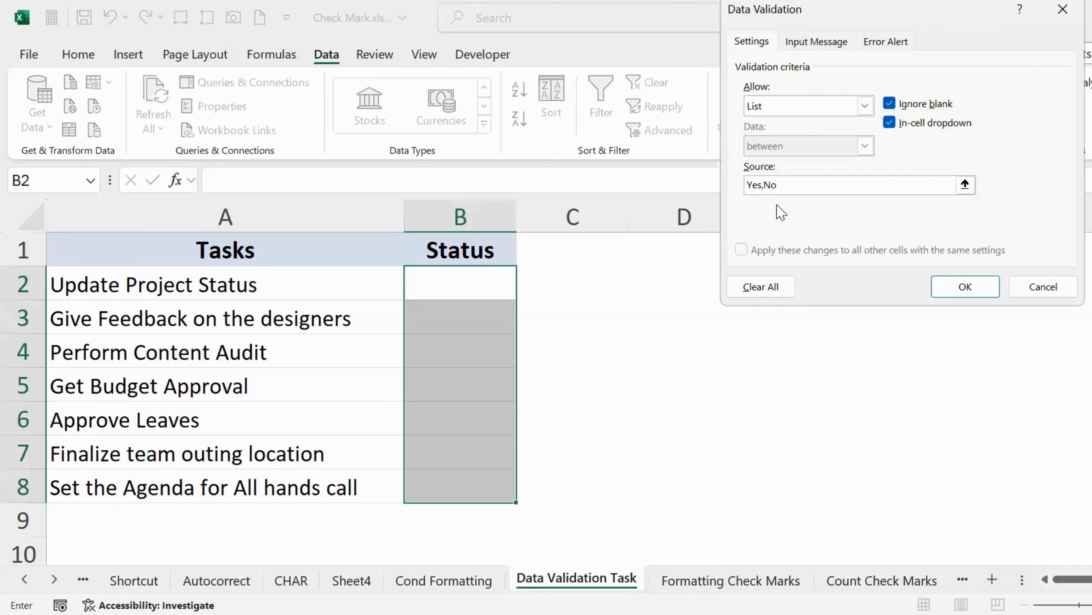
left_click(976, 291)
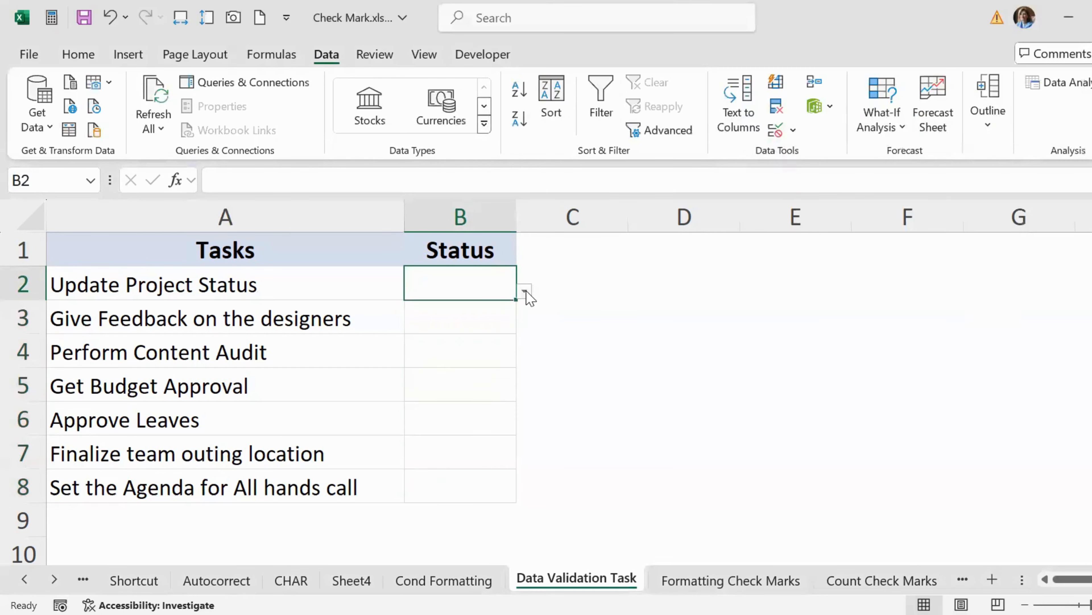
- Set the statuses of the first three tasks in B2:B4 to Yes, No and Yes
left_click(524, 291)
left_click(468, 309)
left_click(470, 322)
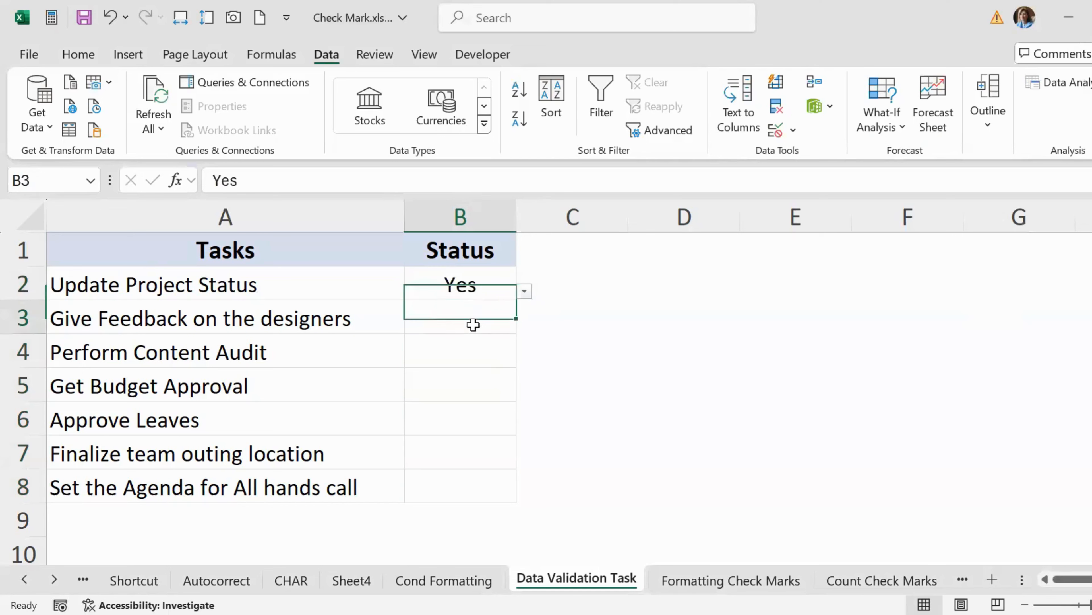
left_click(525, 326)
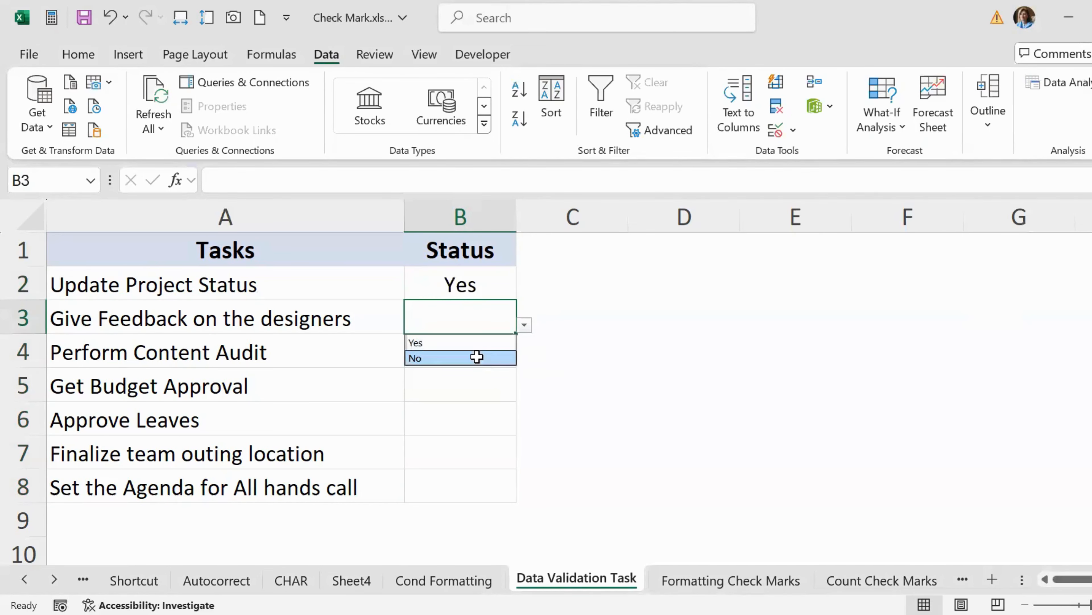
left_click(478, 356)
left_click(525, 359)
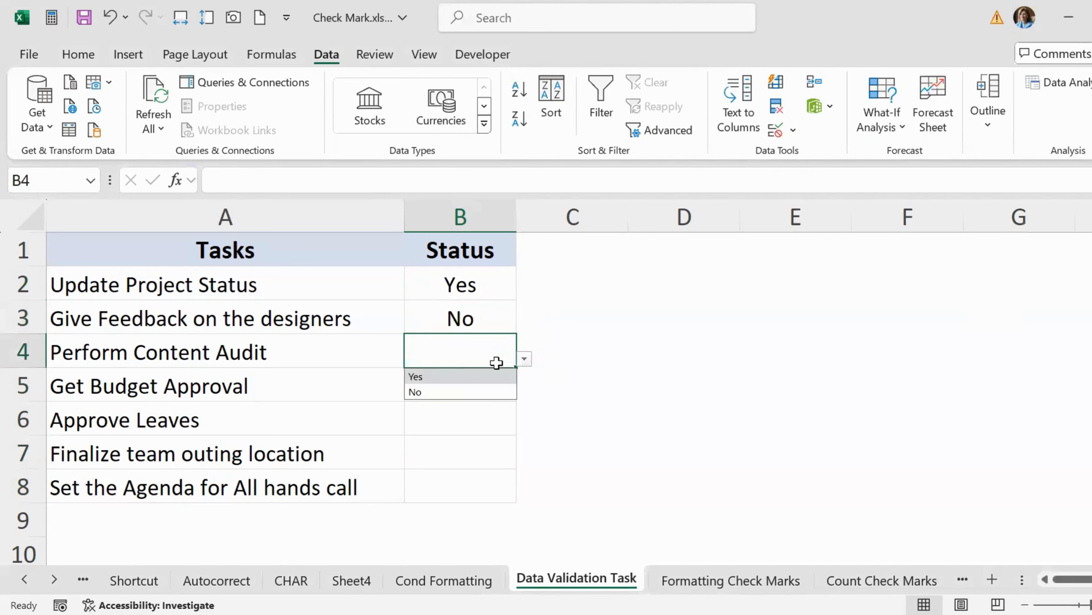
left_click(442, 380)
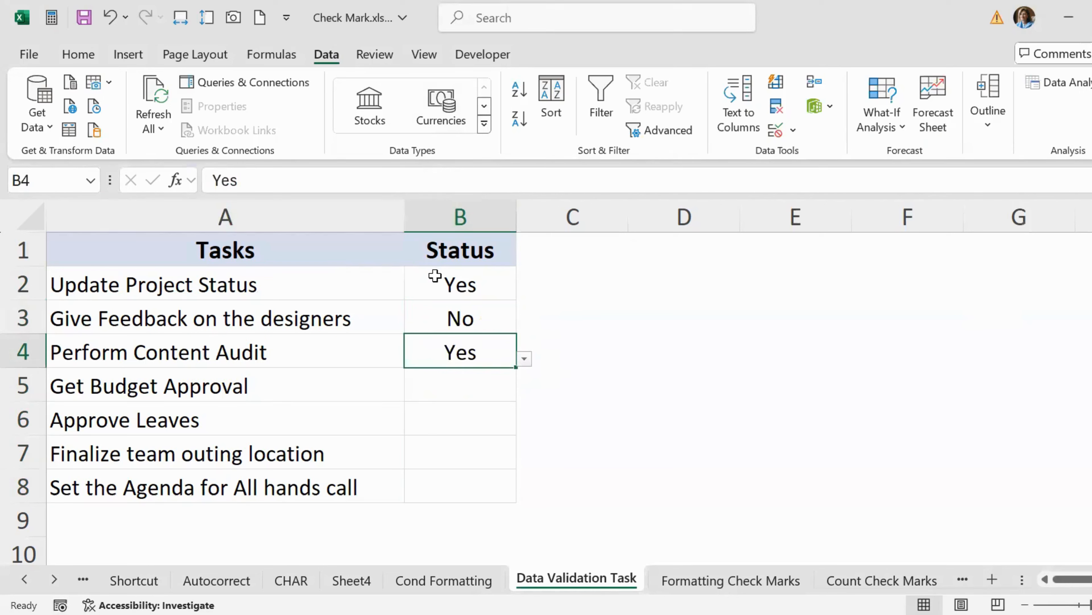
- Add a Text that Contains rule to B2:B8 that formats Yes with Green Fill with Dark Green Text
left_click_drag(433, 276, 432, 478)
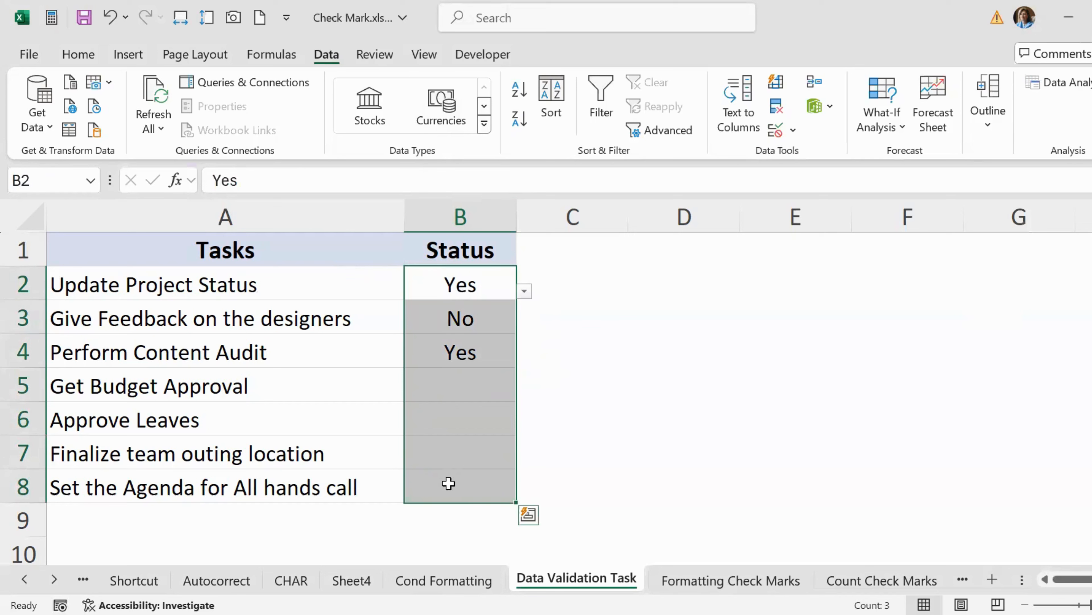
left_click(79, 55)
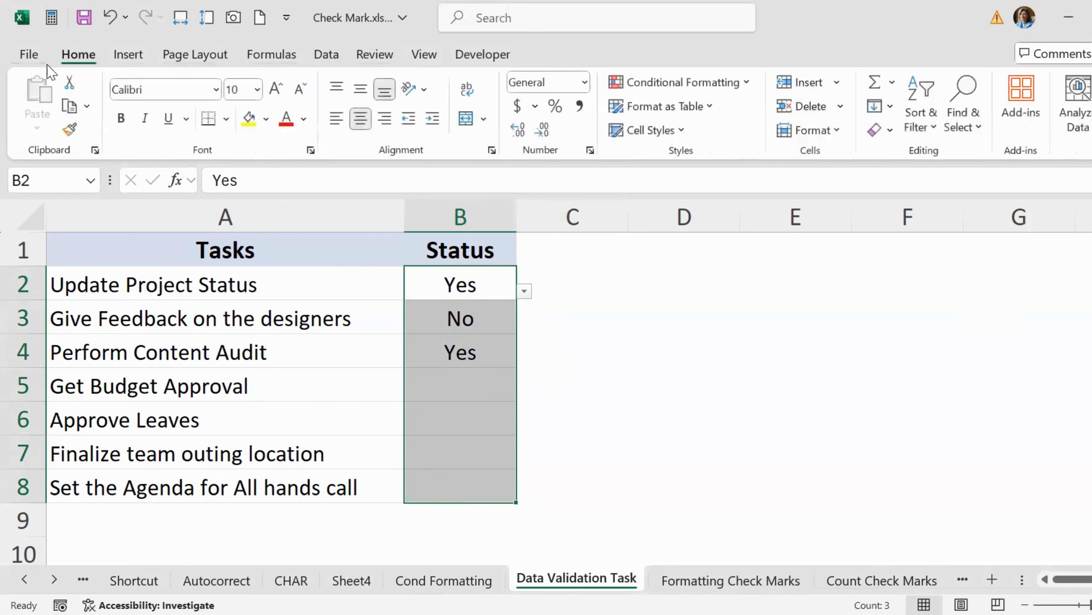
left_click(659, 88)
mouse_move(666, 125)
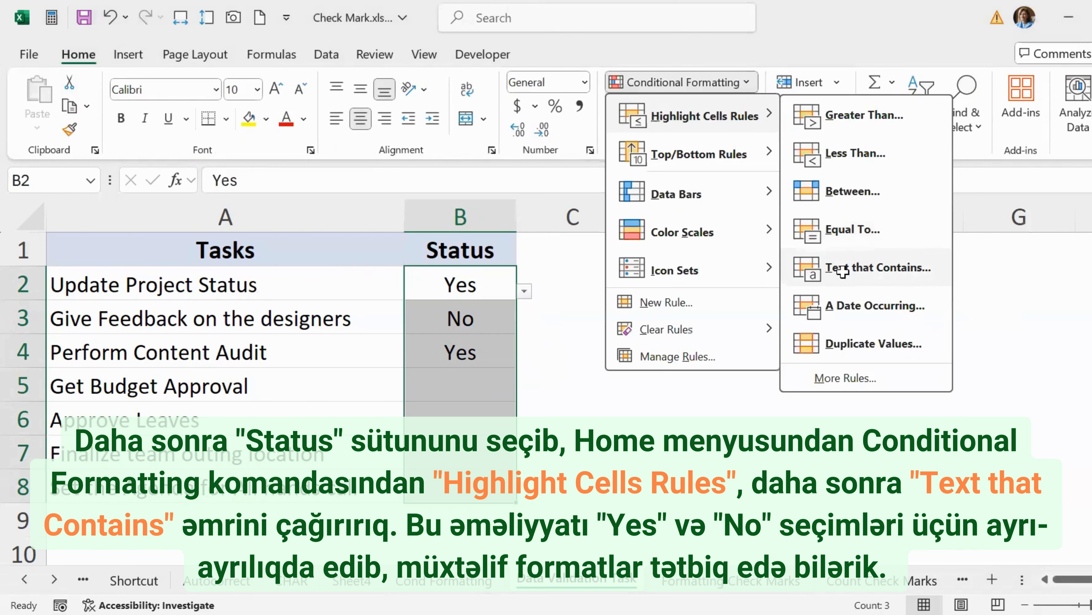
left_click(842, 271)
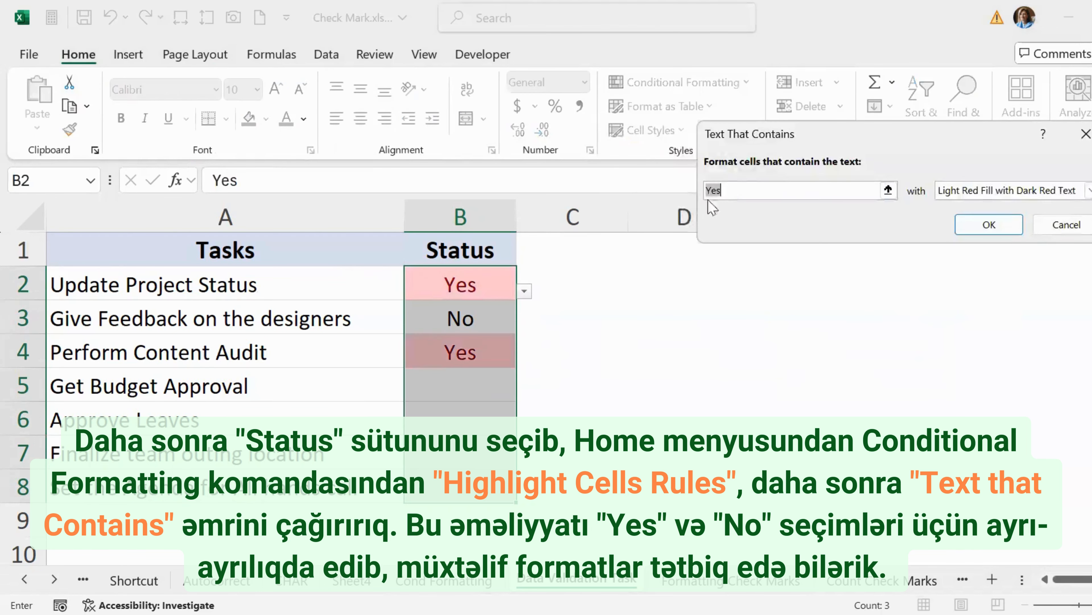
left_click(971, 199)
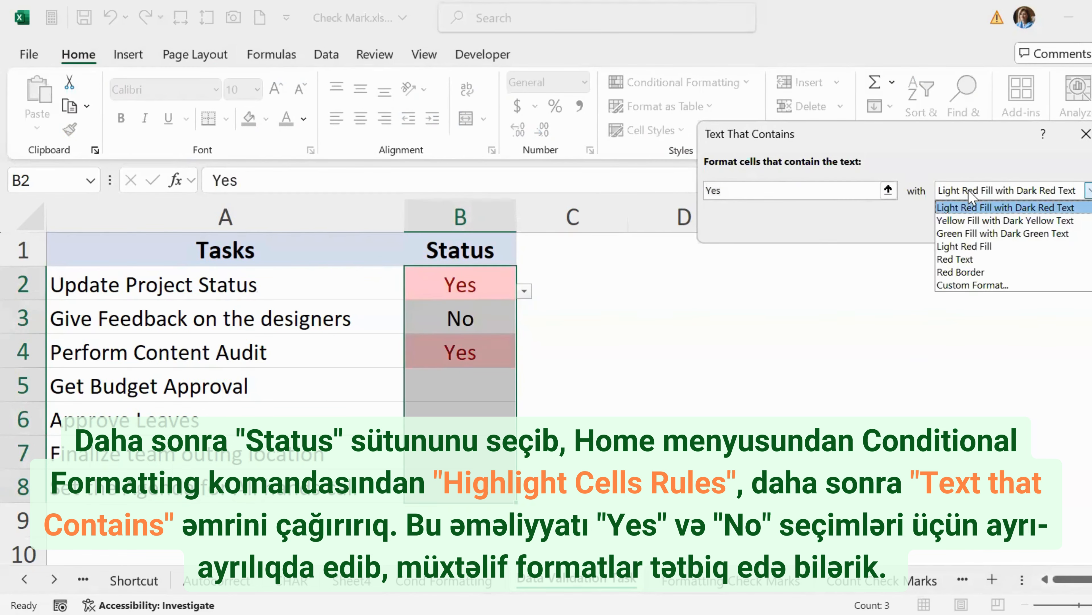
left_click(966, 233)
left_click(990, 225)
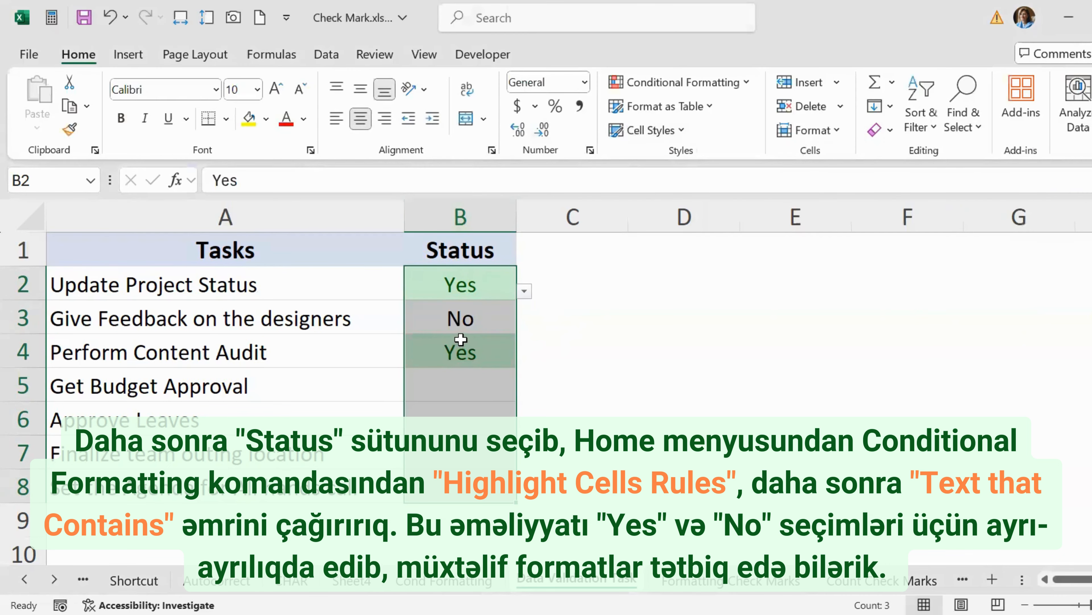
- Add a Text that Contains rule to B2:B8 that formats No with Light Red Fill with Dark Red Text
left_click(659, 90)
mouse_move(705, 116)
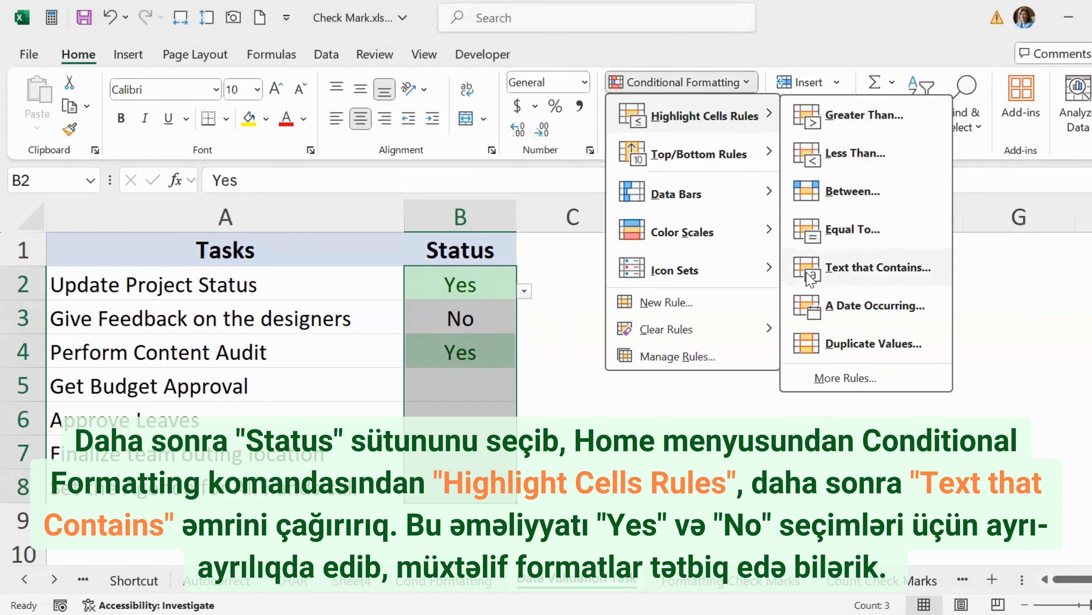
left_click(856, 267)
type("No")
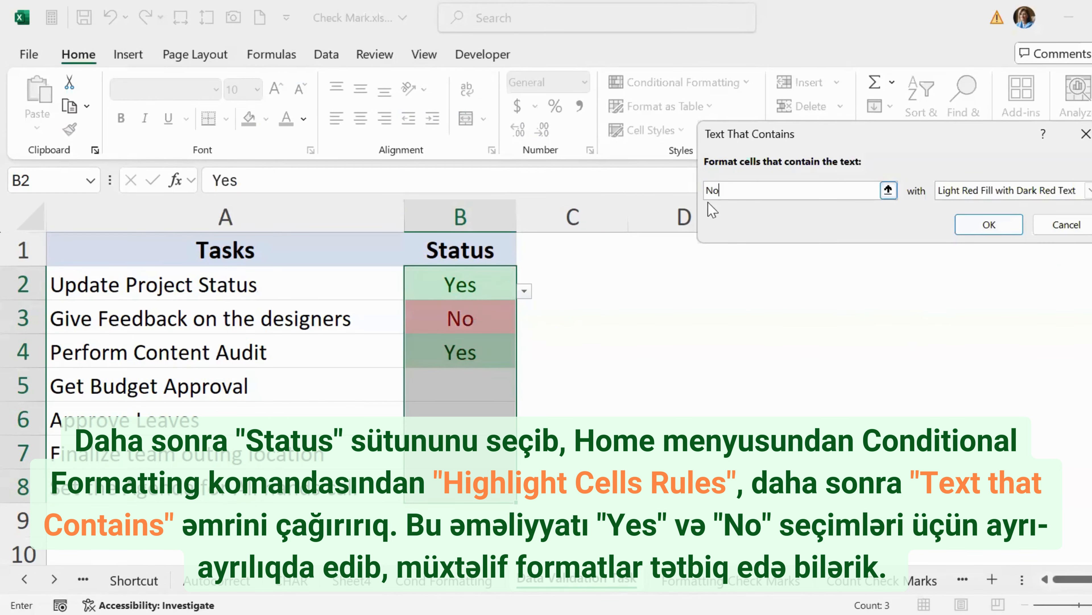
left_click(971, 192)
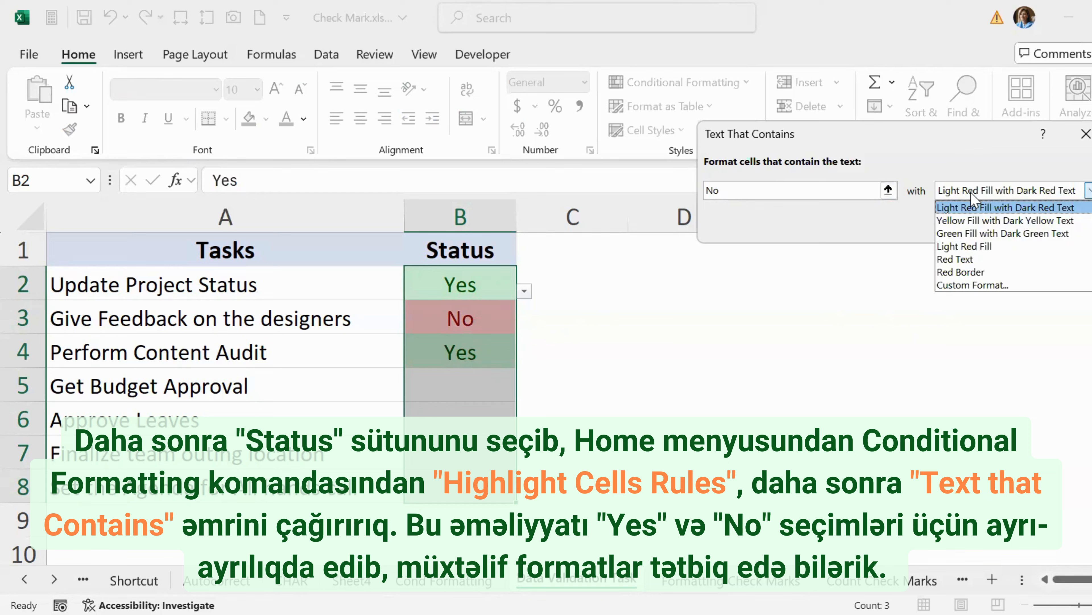
left_click(969, 229)
left_click(978, 193)
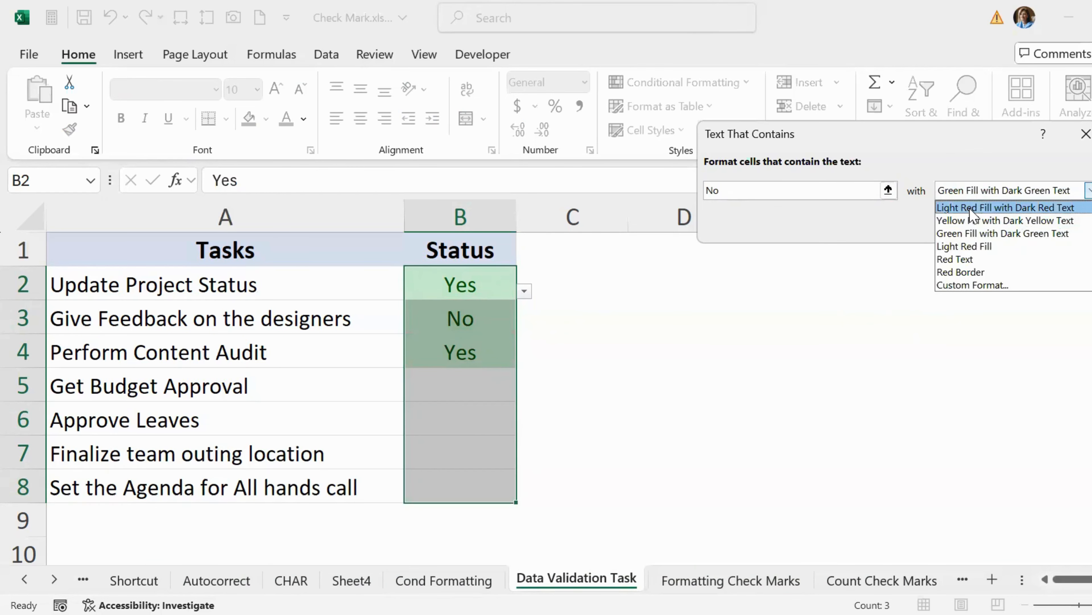
left_click(971, 208)
left_click(1004, 233)
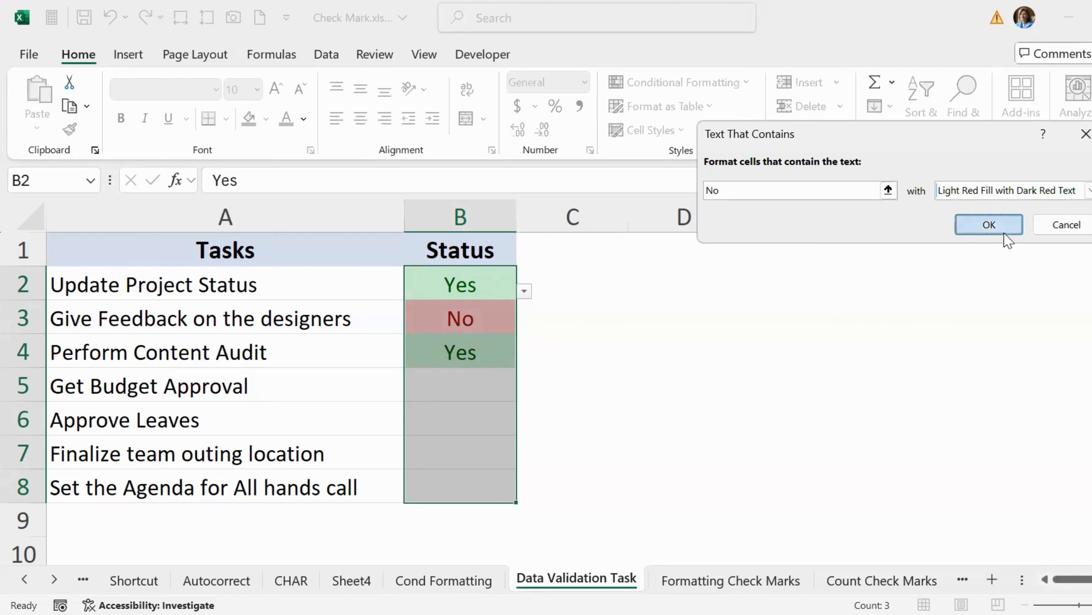
- Set the status of Get Budget Approval in B5 to No and of Approve Leaves in B6 to Yes
left_click(494, 385)
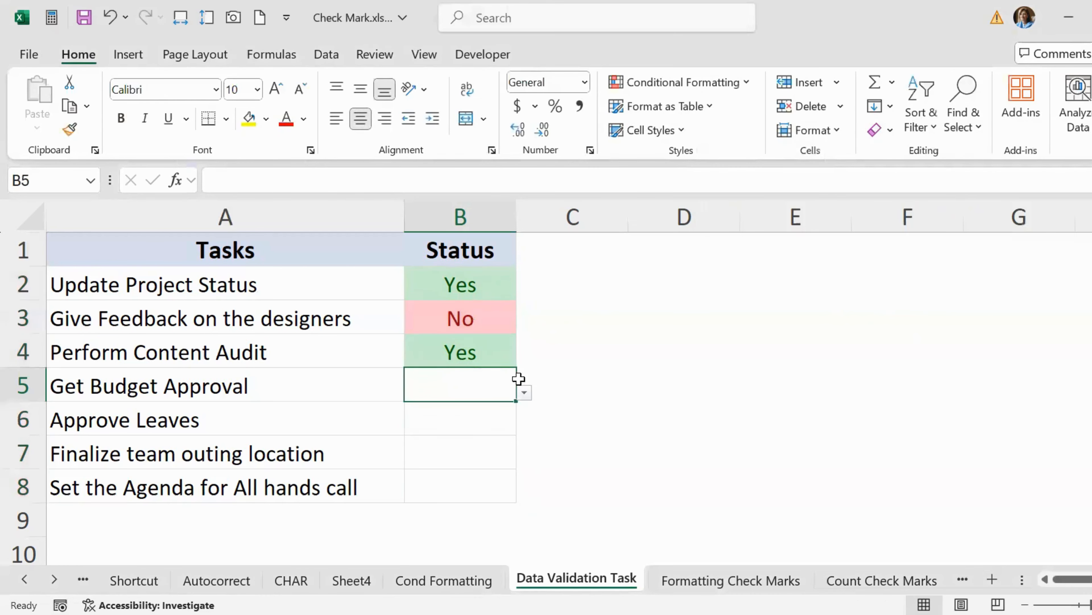
left_click(524, 393)
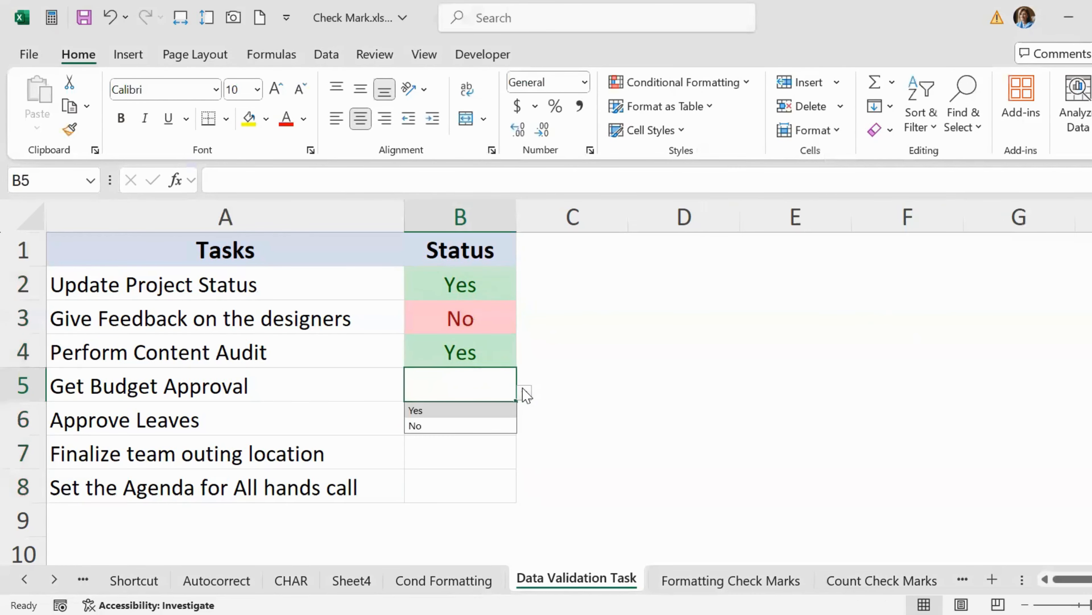
left_click(447, 425)
left_click(507, 424)
left_click(524, 426)
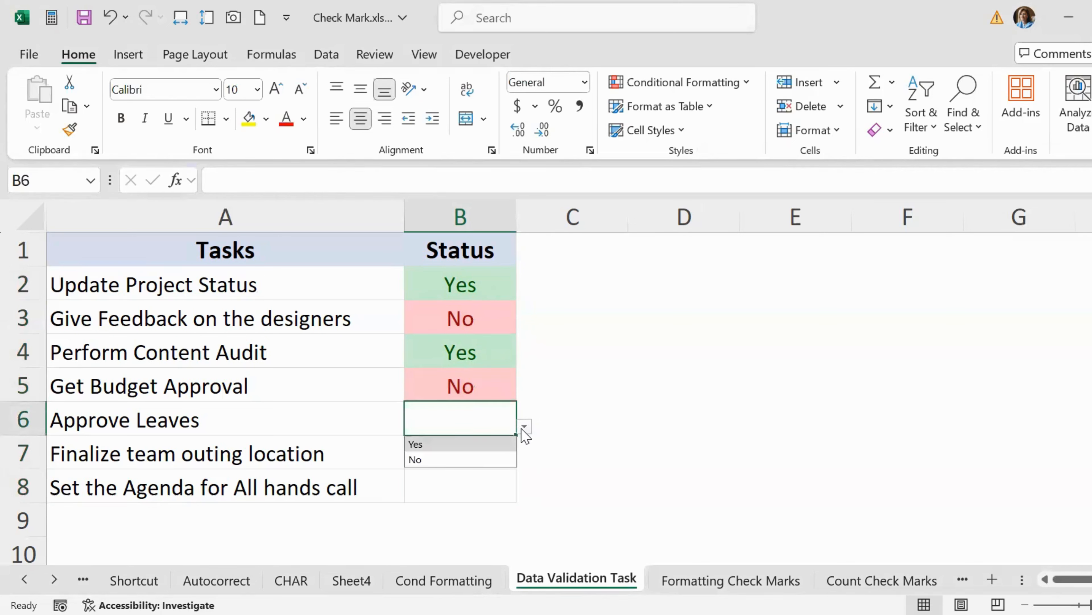
left_click(449, 445)
- Set the statuses of the last two tasks, in B7 and B8, to No
left_click(512, 455)
left_click(524, 460)
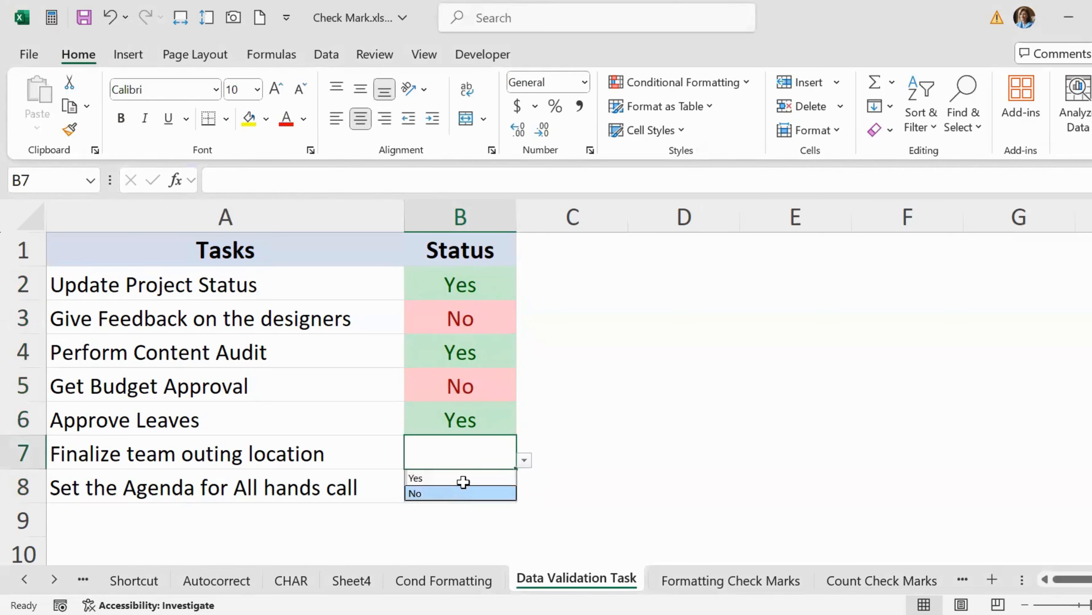
left_click(466, 493)
left_click(471, 485)
left_click(524, 495)
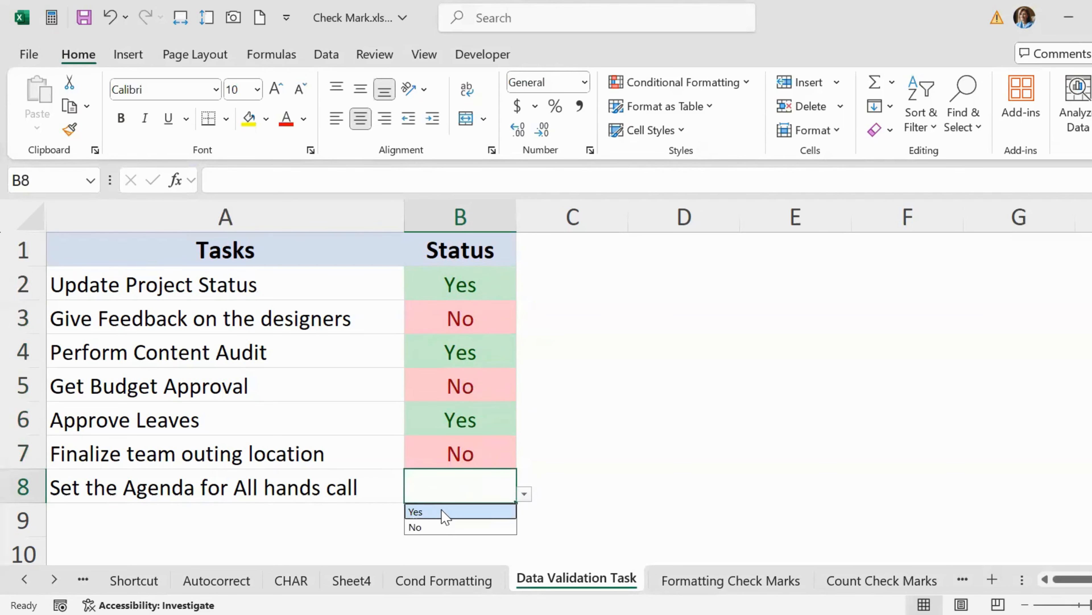
left_click(428, 525)
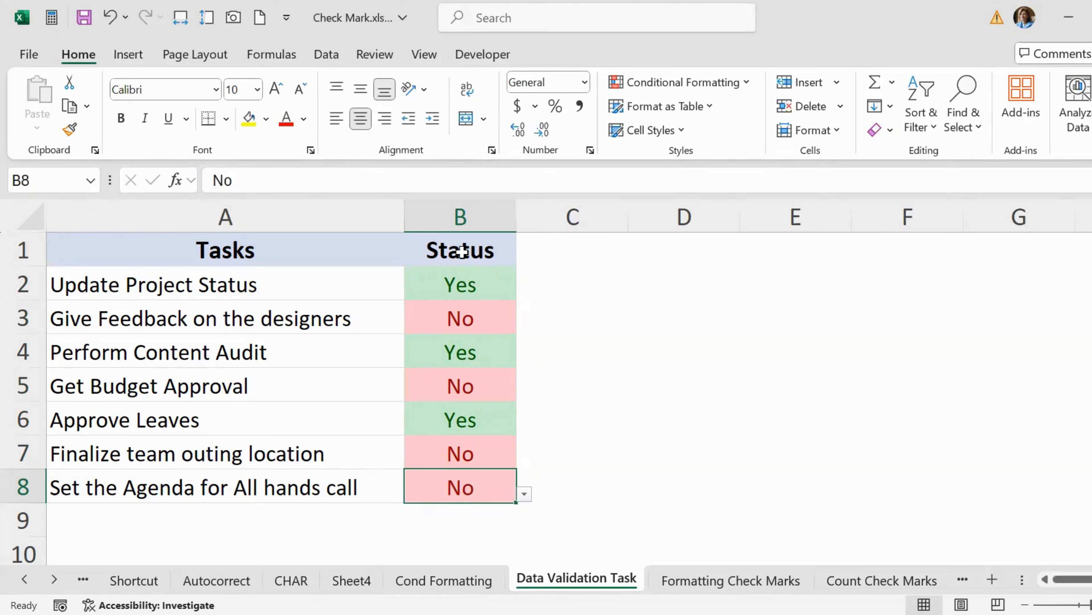
- Clear the conditional formatting rules from the Status column, B1:B8
left_click_drag(457, 247, 454, 488)
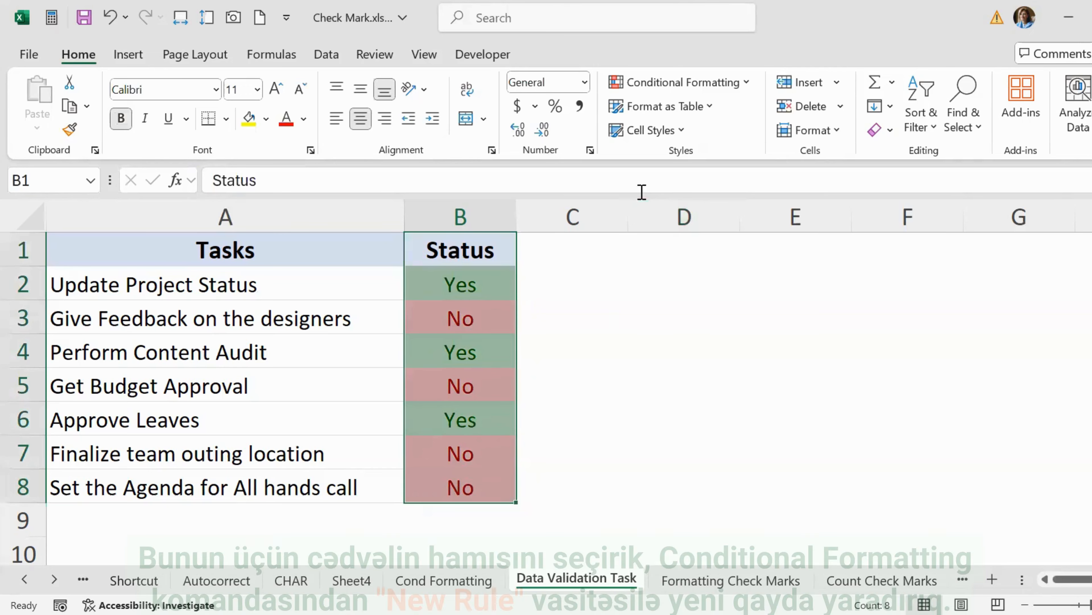
left_click(673, 84)
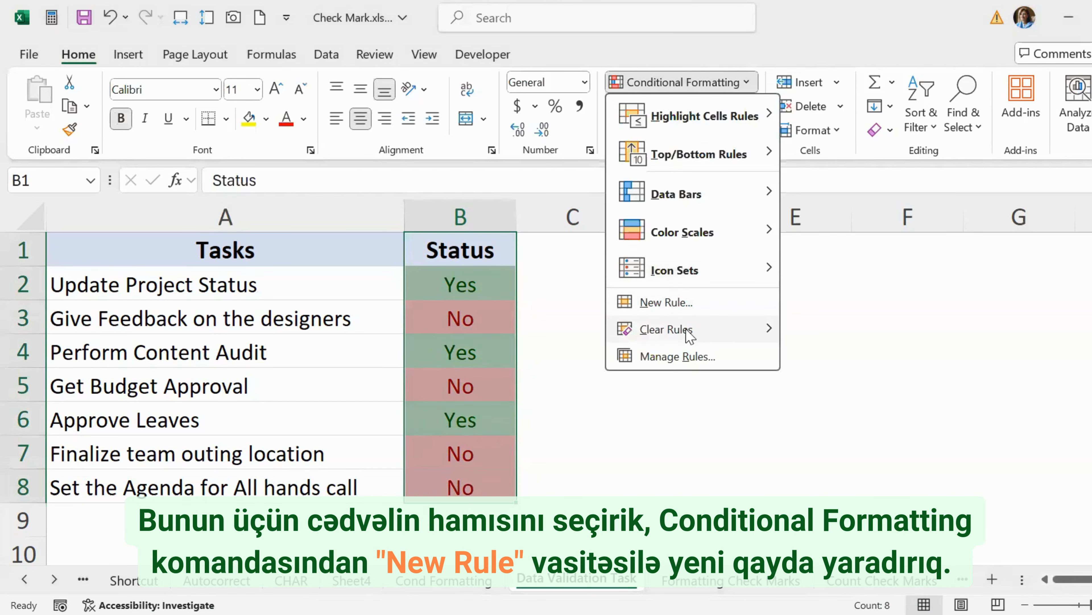
mouse_move(690, 329)
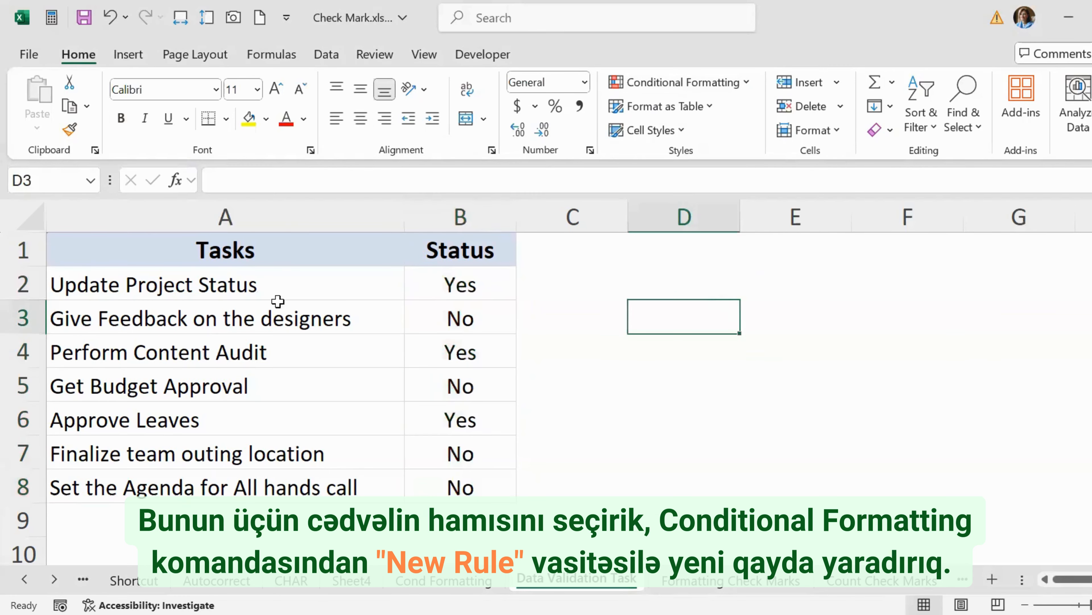
left_click(477, 303)
left_click(478, 276)
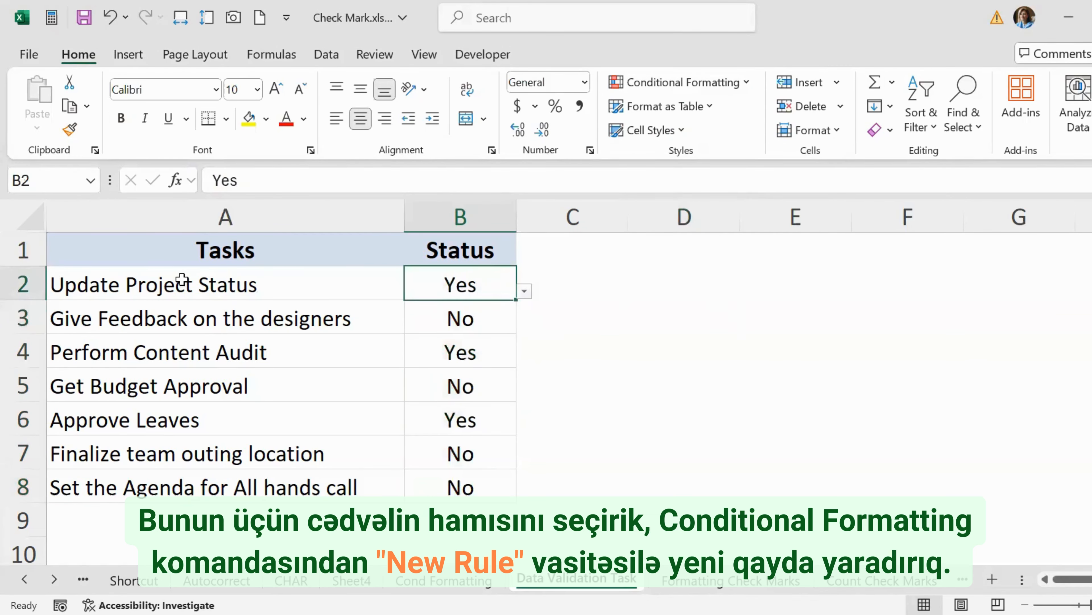
left_click(89, 277)
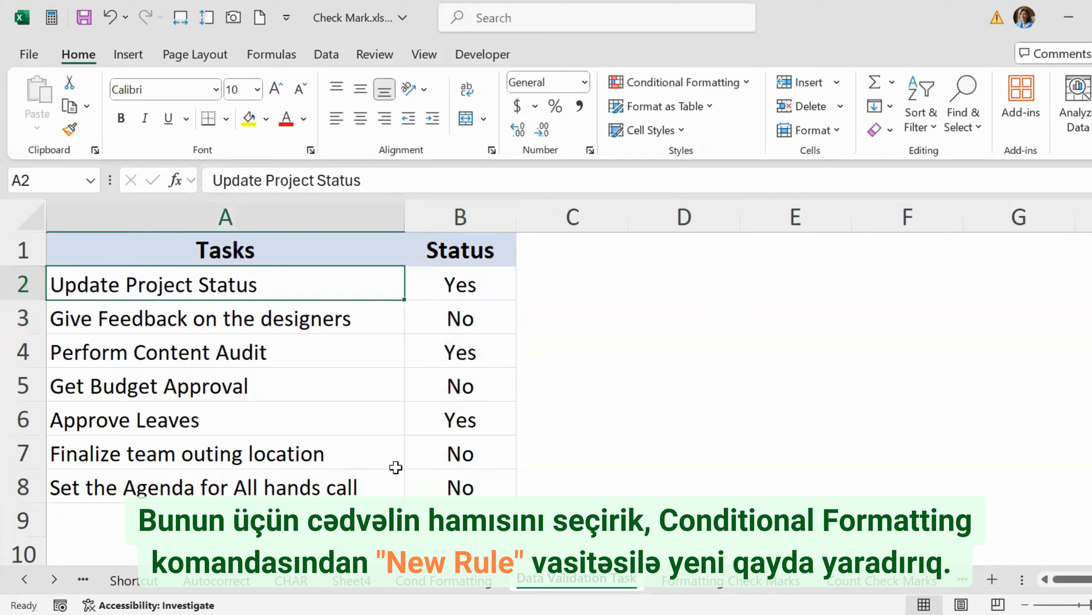
left_click(19, 317)
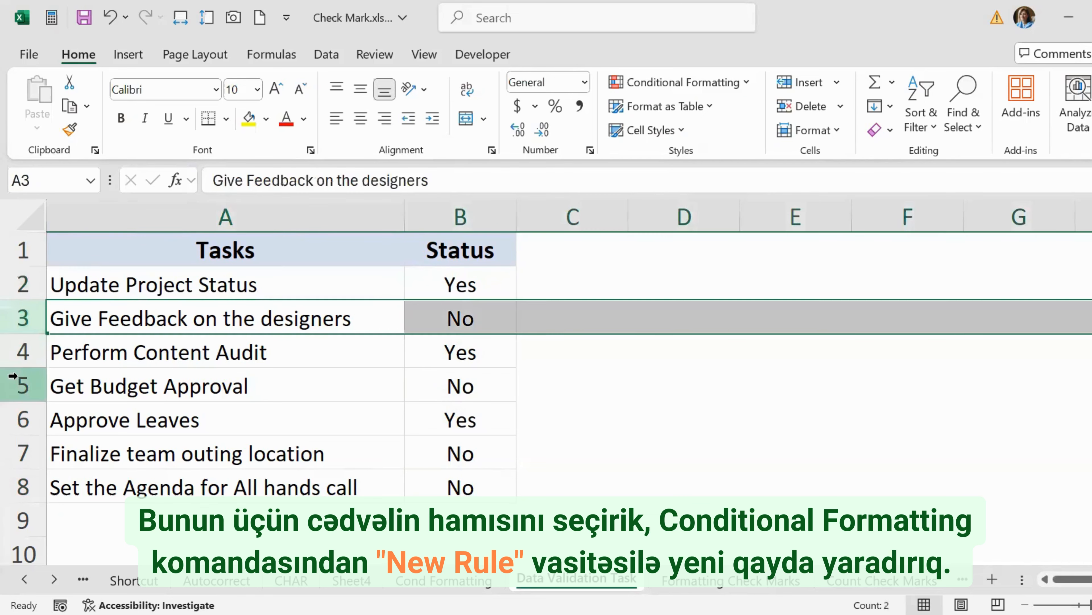
left_click(19, 394)
left_click(20, 452)
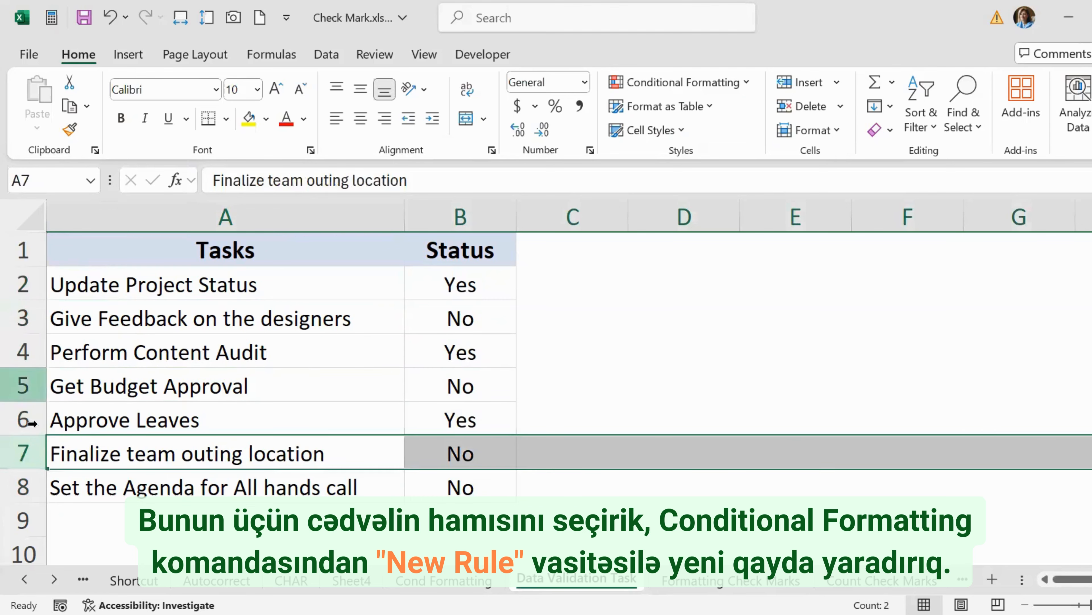
- Start a new formula-based conditional formatting rule for A2:B8 with the formula =$B2="Yes"
left_click_drag(170, 286, 453, 480)
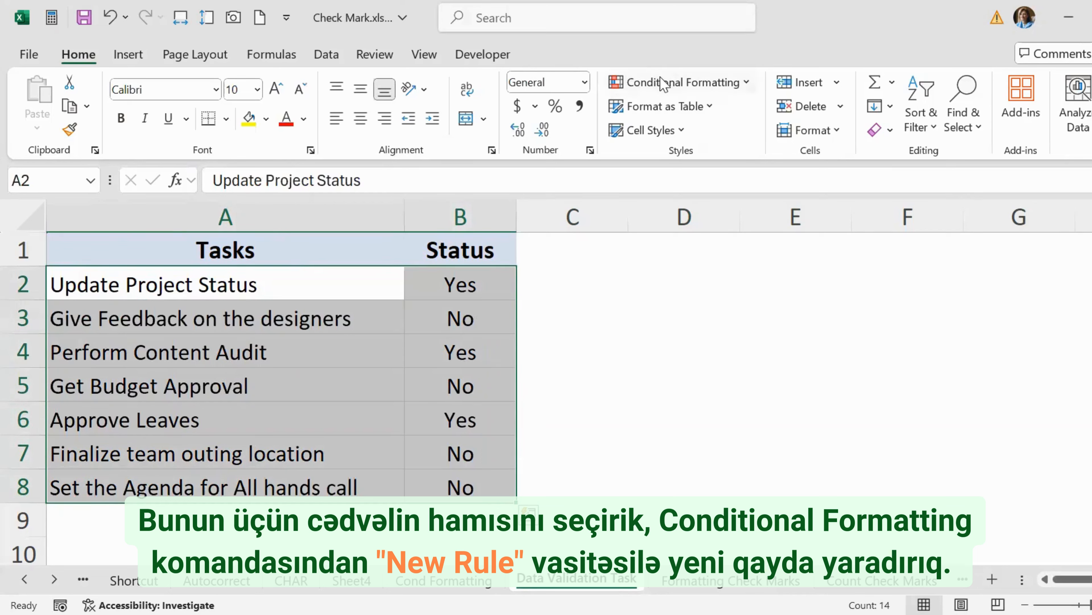
left_click(664, 83)
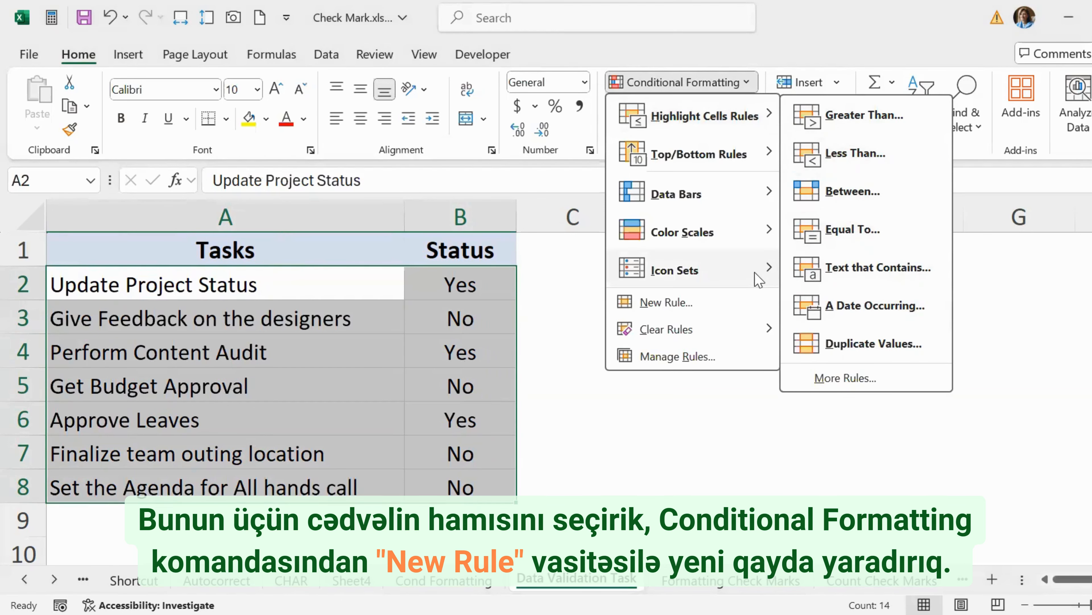
left_click(669, 307)
left_click(731, 179)
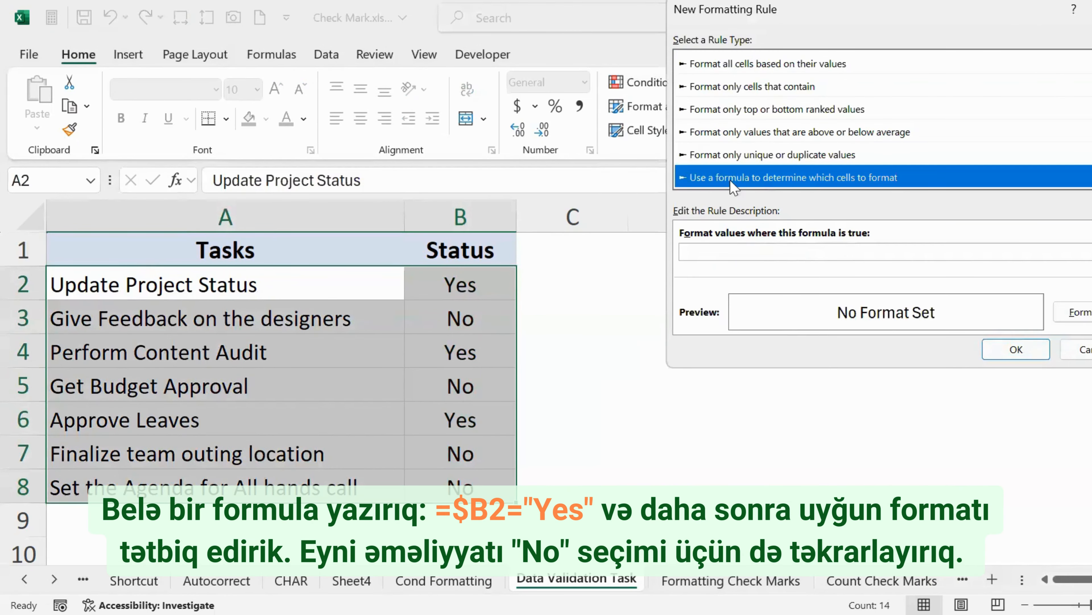
left_click(694, 253)
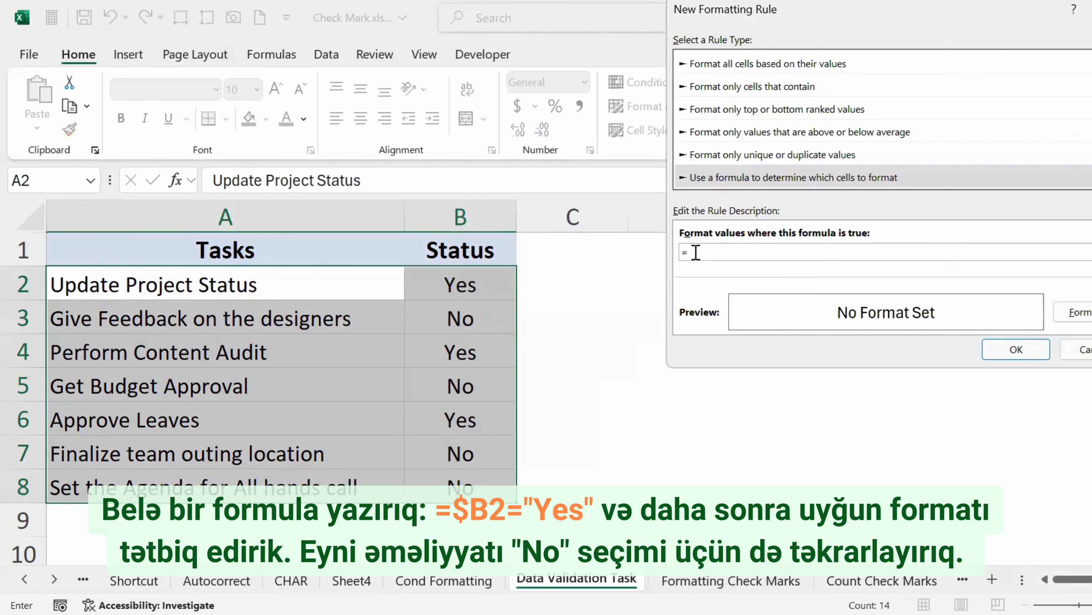
left_click(461, 283)
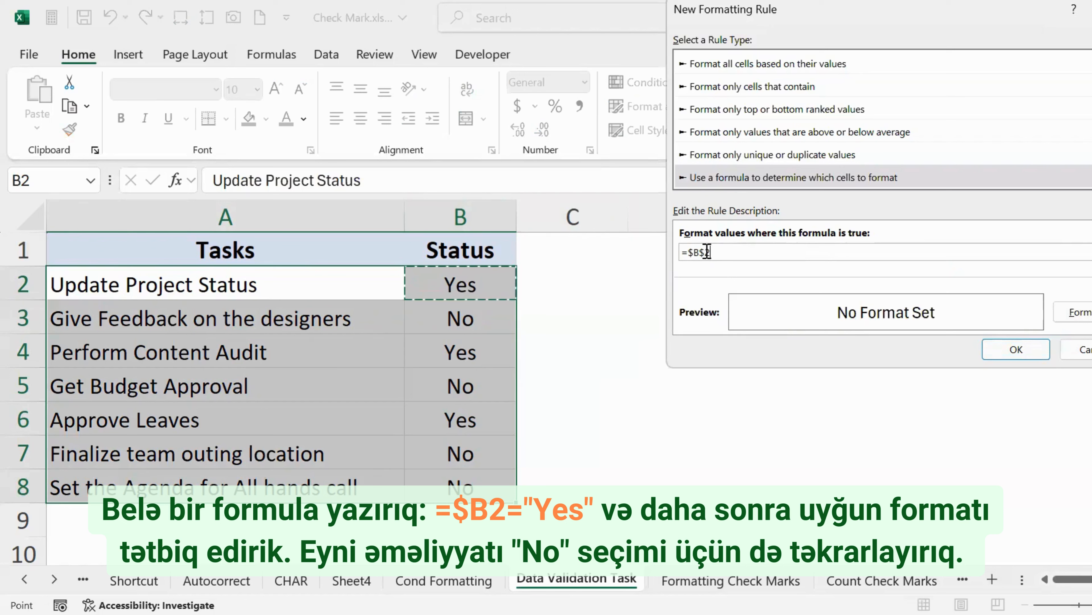
key("F4")
key("F4")
type("=\"Yes")
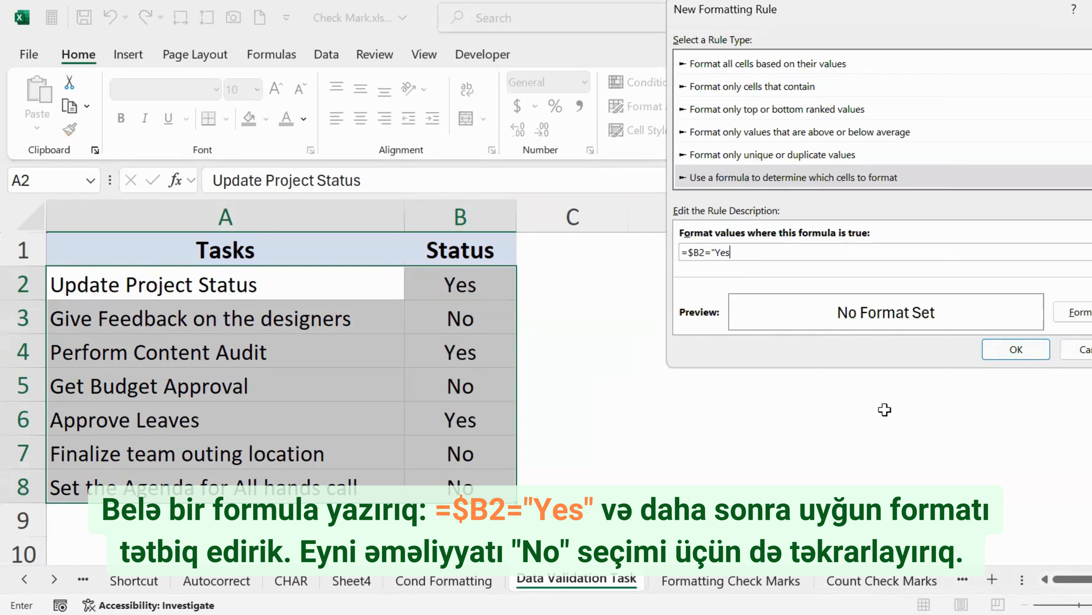
- Give the =$B2="Yes" rule a light green fill and apply it to the task table
left_click(1081, 312)
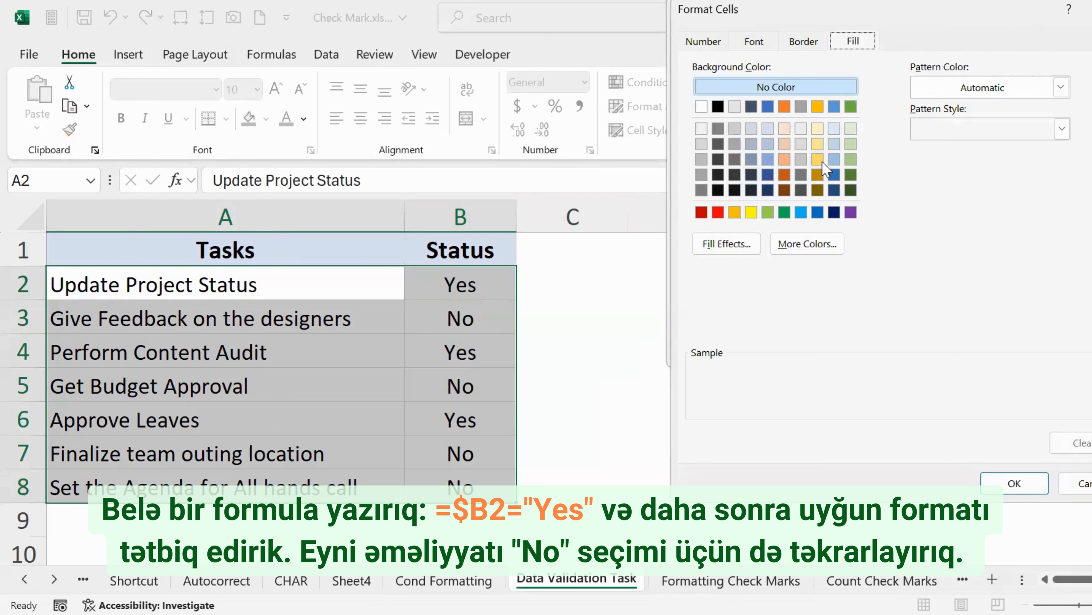
left_click(850, 145)
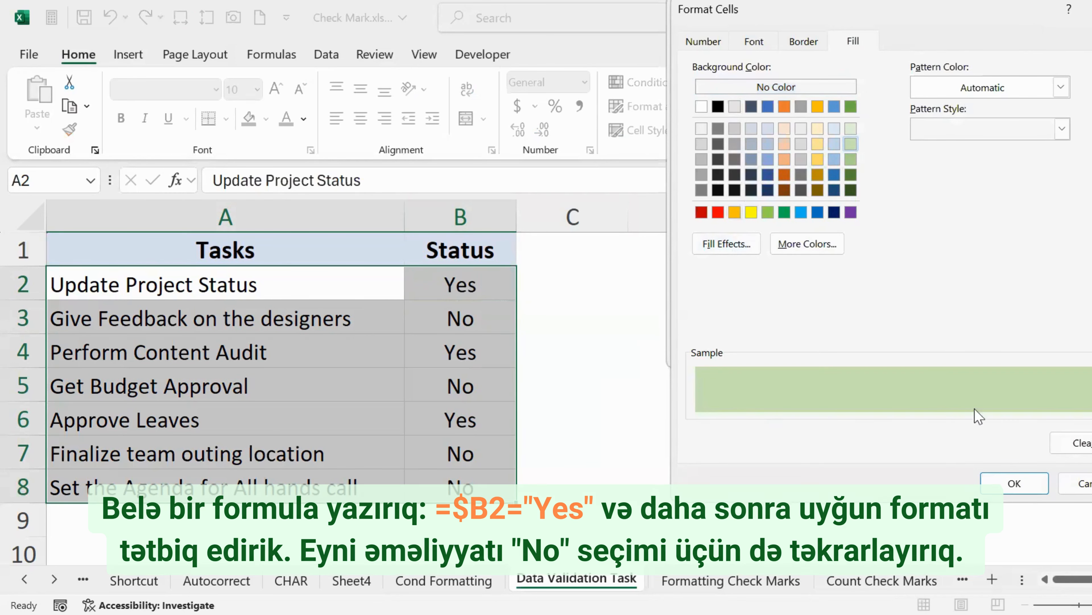
left_click(1015, 484)
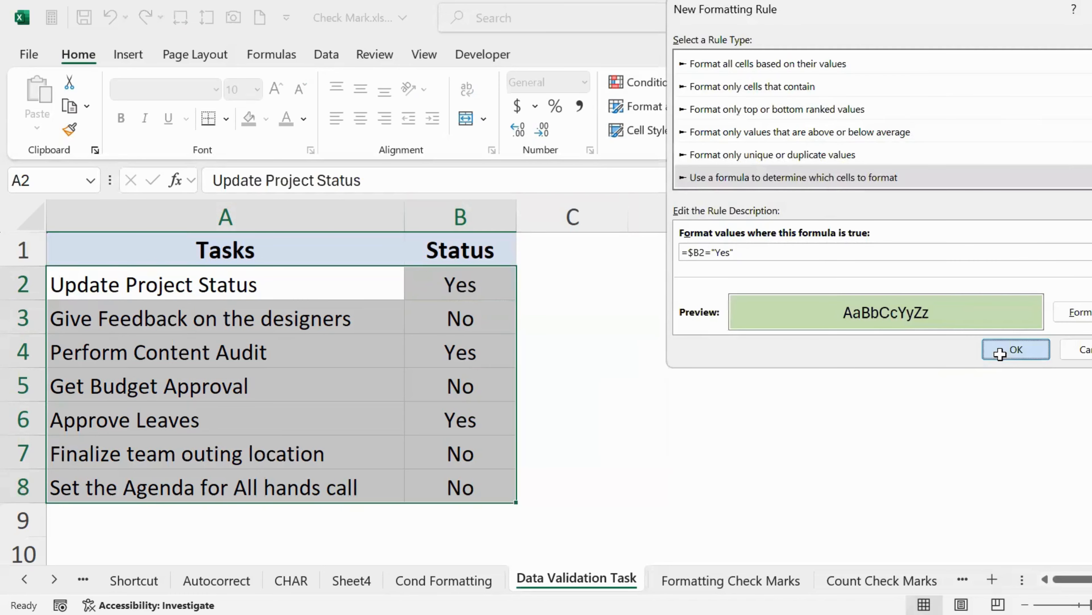
left_click(1010, 349)
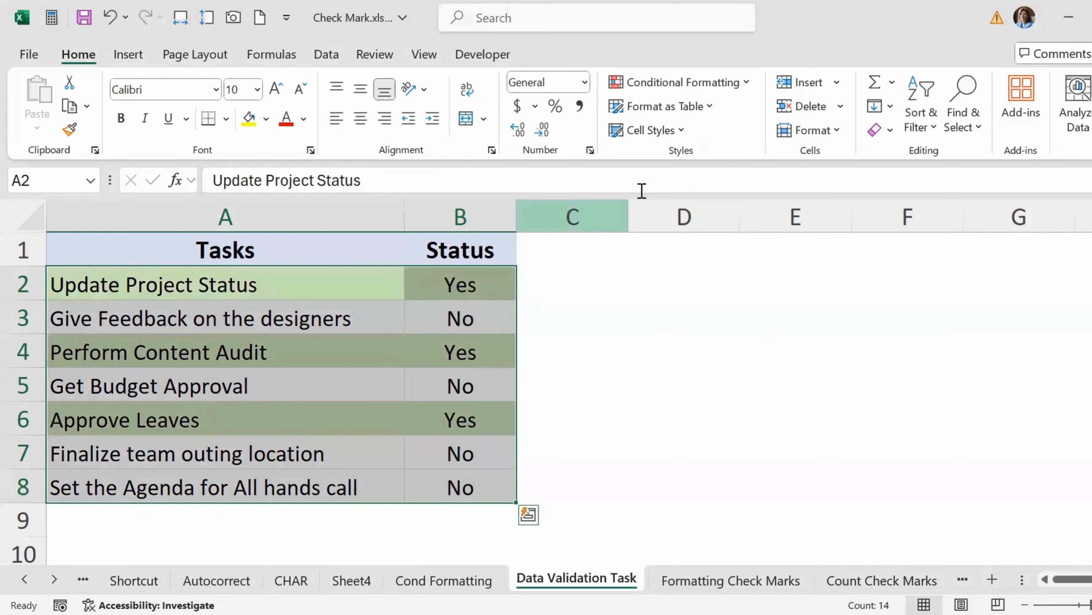
- Start a second formula-based conditional formatting rule for A2:B8 with the formula =$B2="No"
left_click(711, 88)
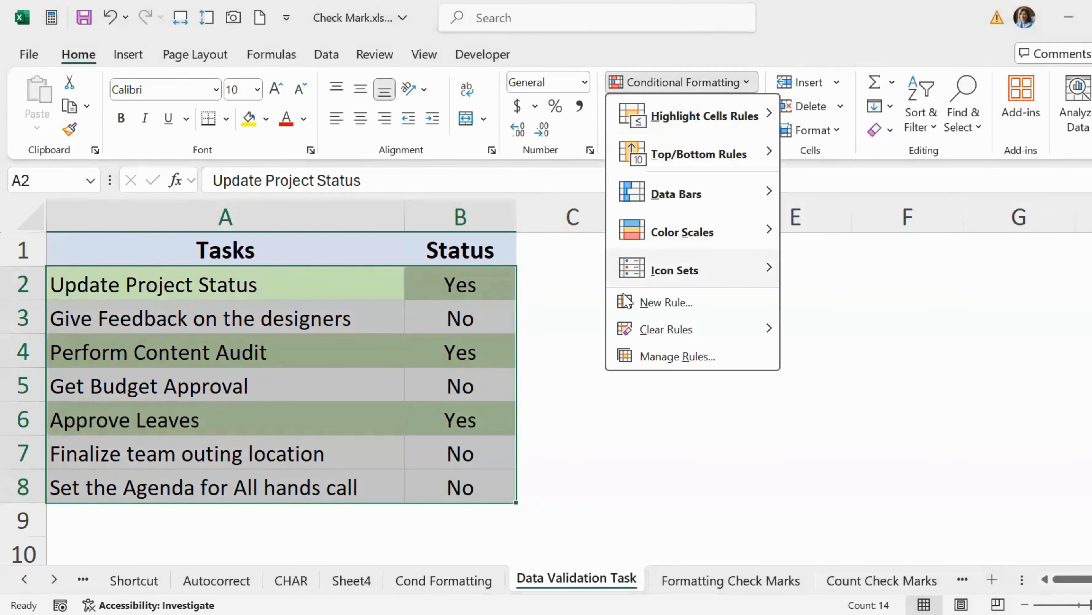
left_click(666, 302)
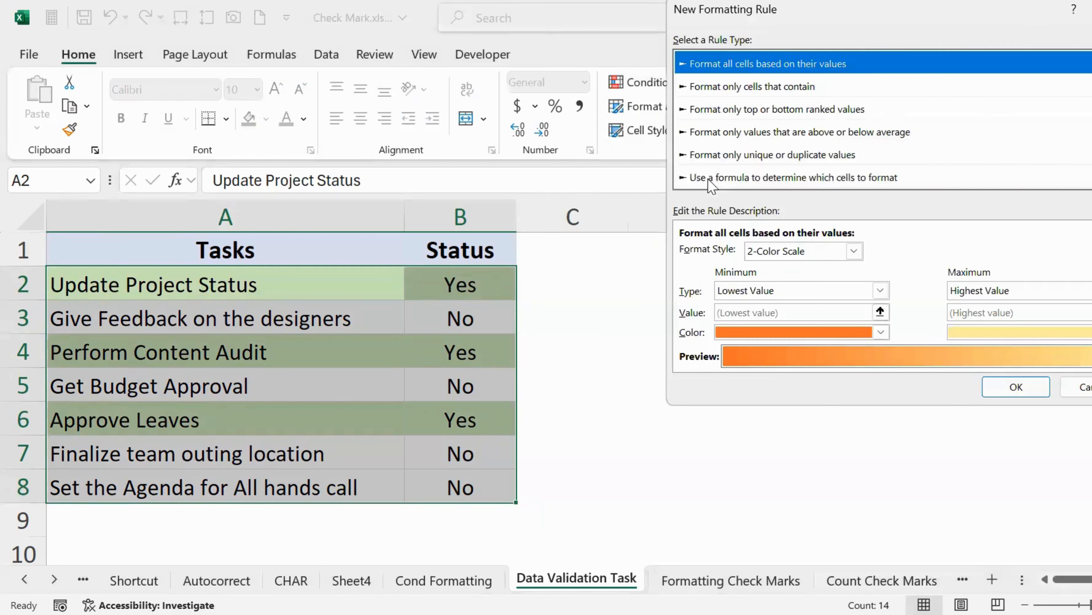
left_click(710, 178)
left_click(712, 253)
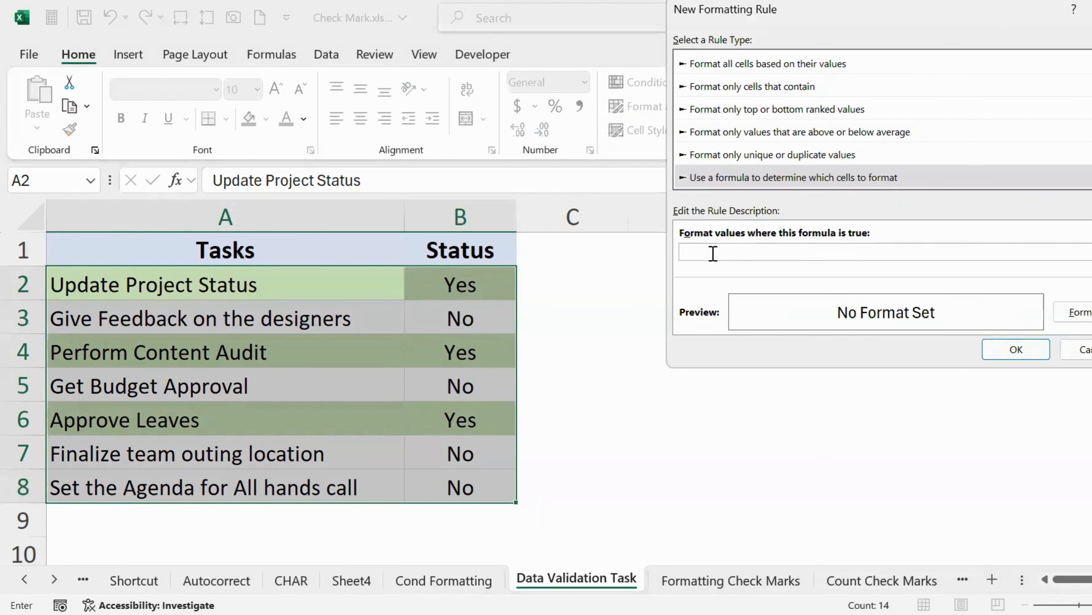
left_click(463, 283)
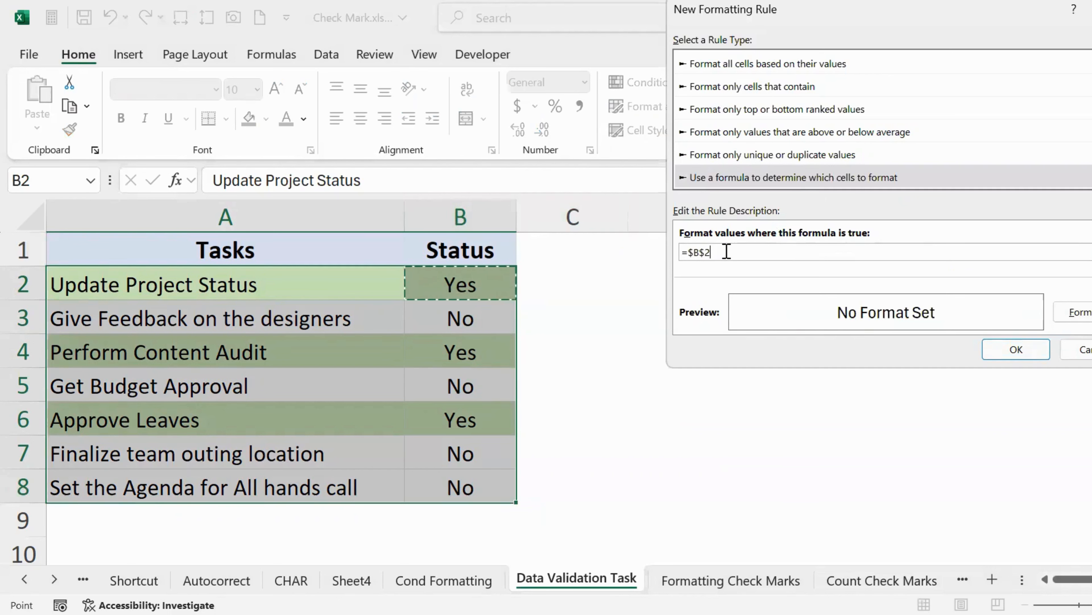
key("F4")
key("F4")
type("=\"No")
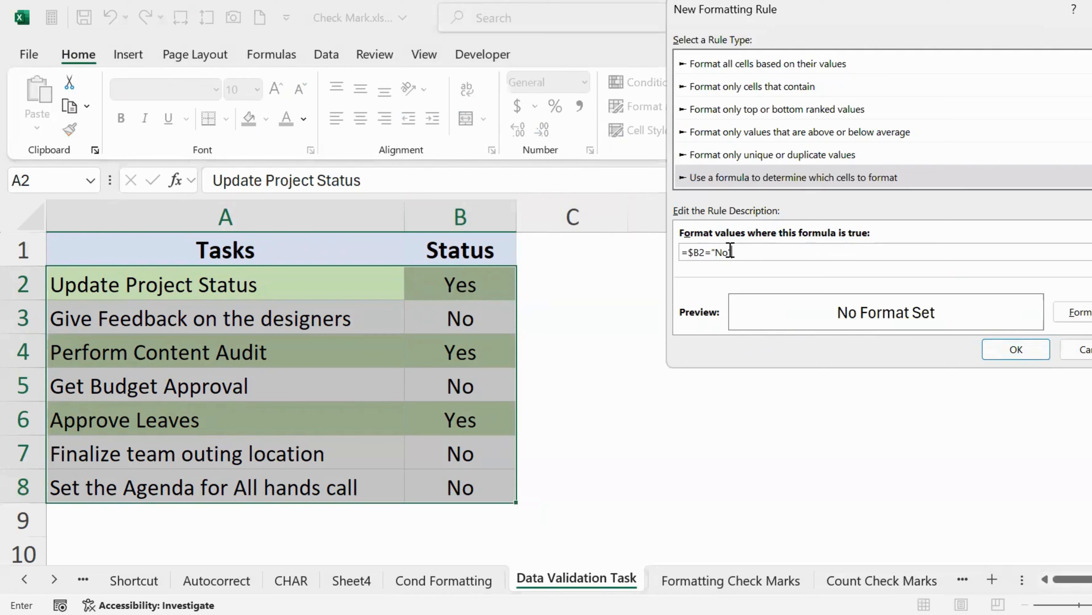
- Give the =$B2="No" rule a custom light red fill, #FF8181, and apply it to the task table
left_click(1081, 312)
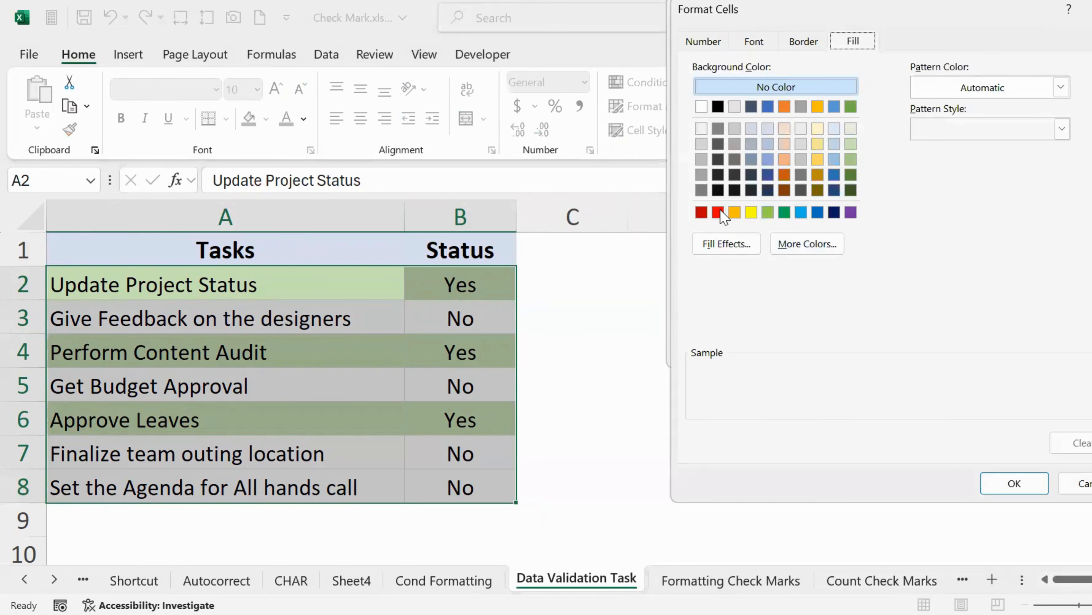
left_click(718, 212)
left_click(809, 244)
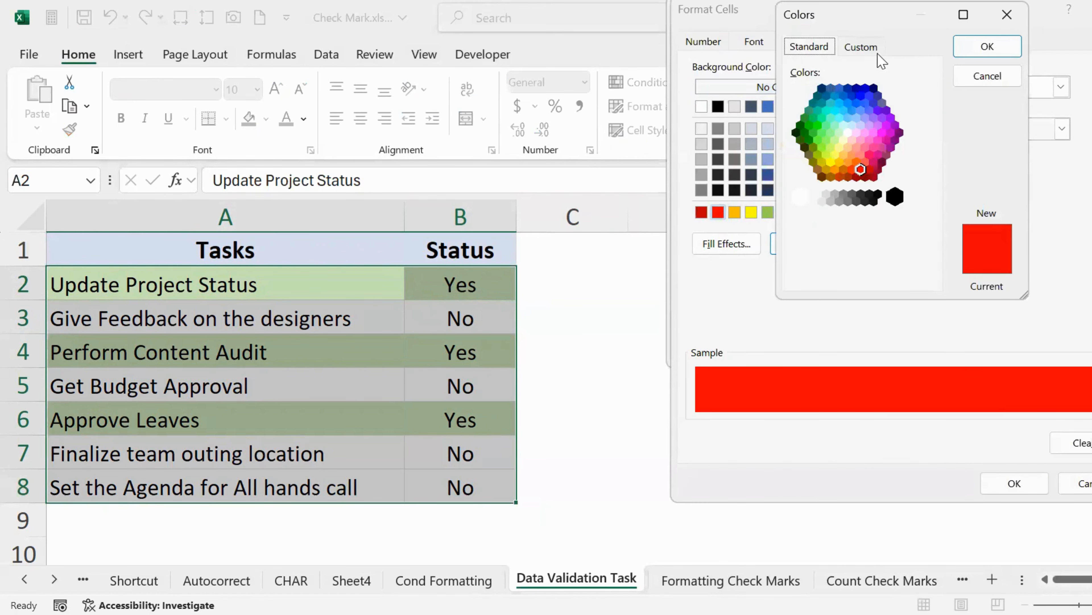
left_click(872, 54)
left_click_drag(934, 129, 941, 106)
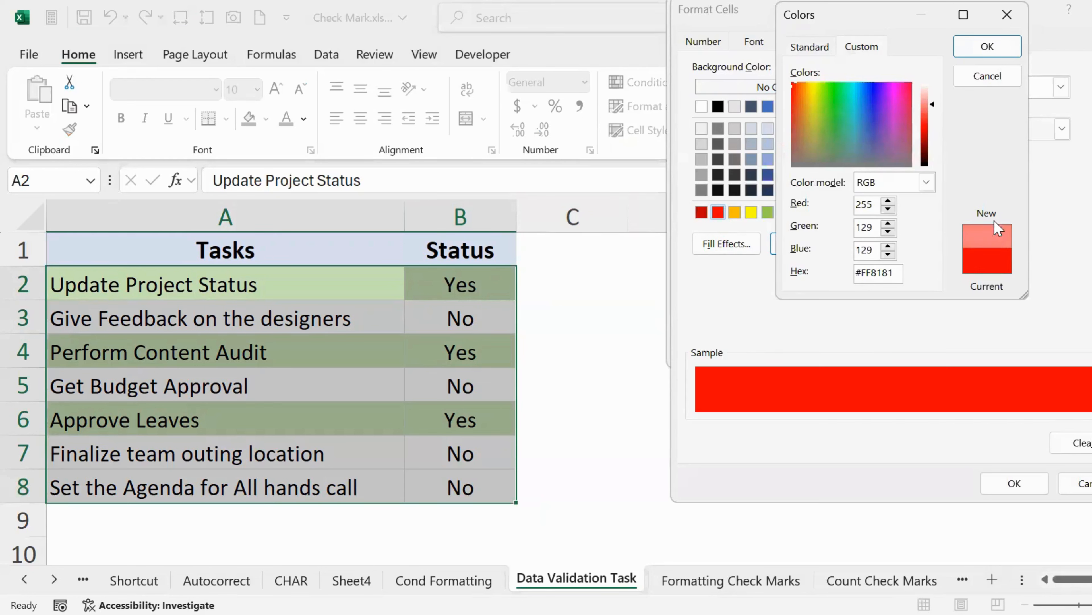
left_click(986, 46)
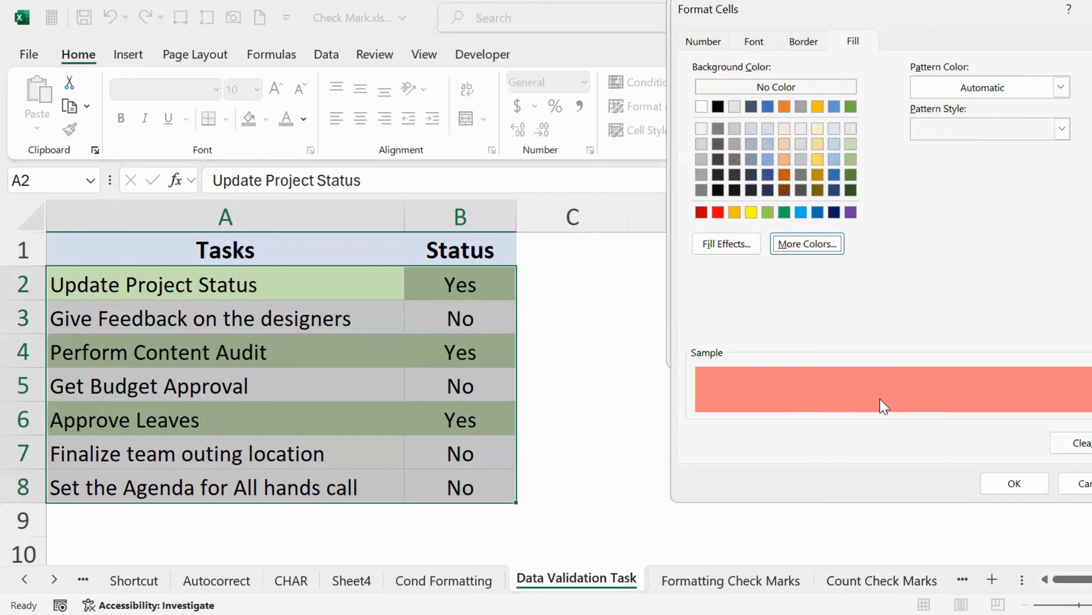
left_click(1022, 483)
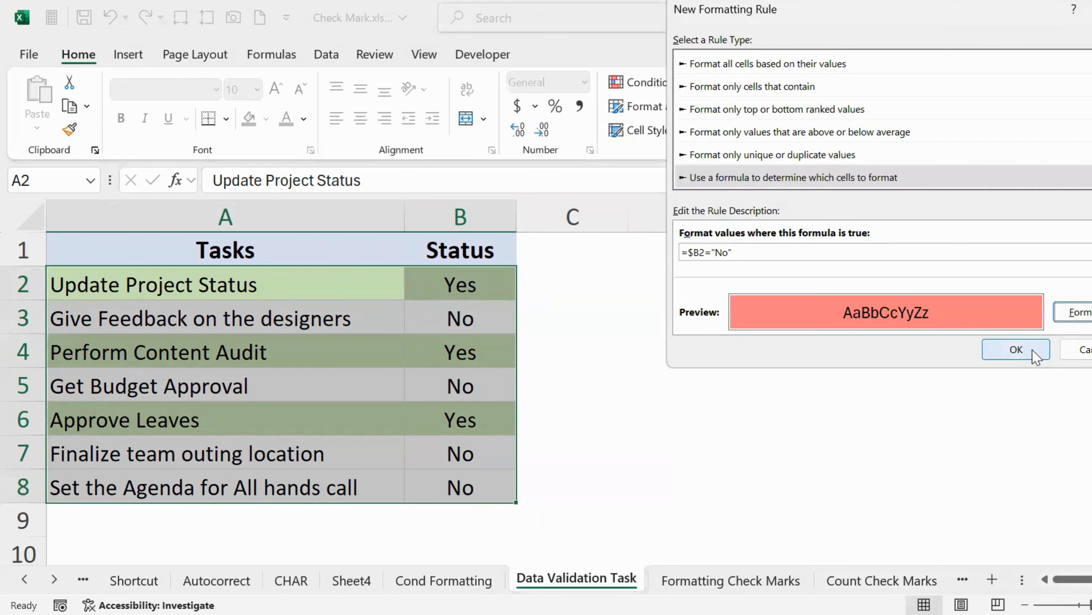
left_click(1016, 349)
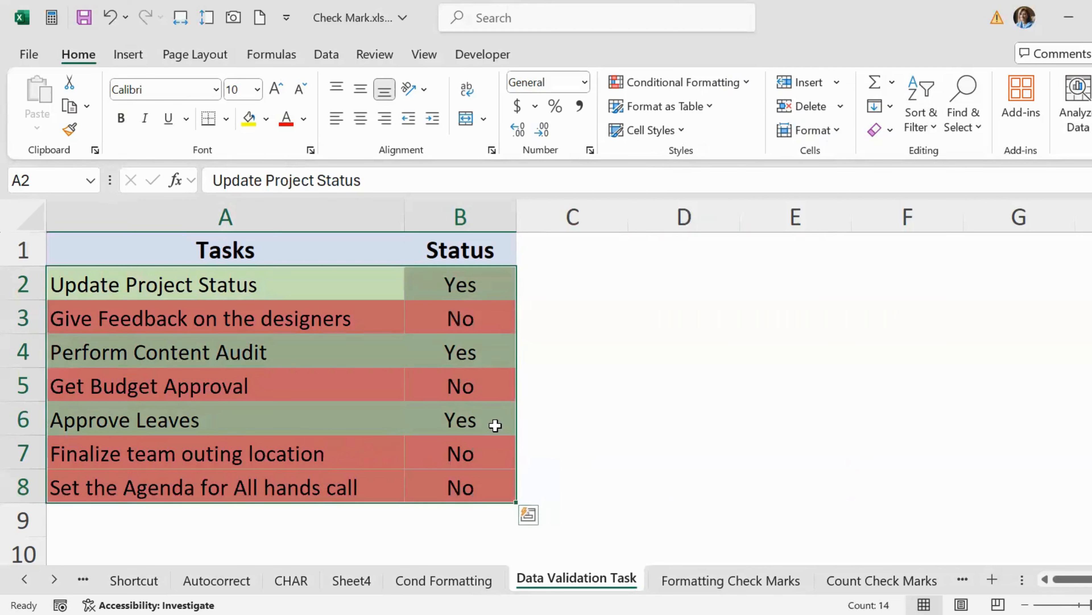
- Delete all the status values in B2:B8
left_click(460, 277)
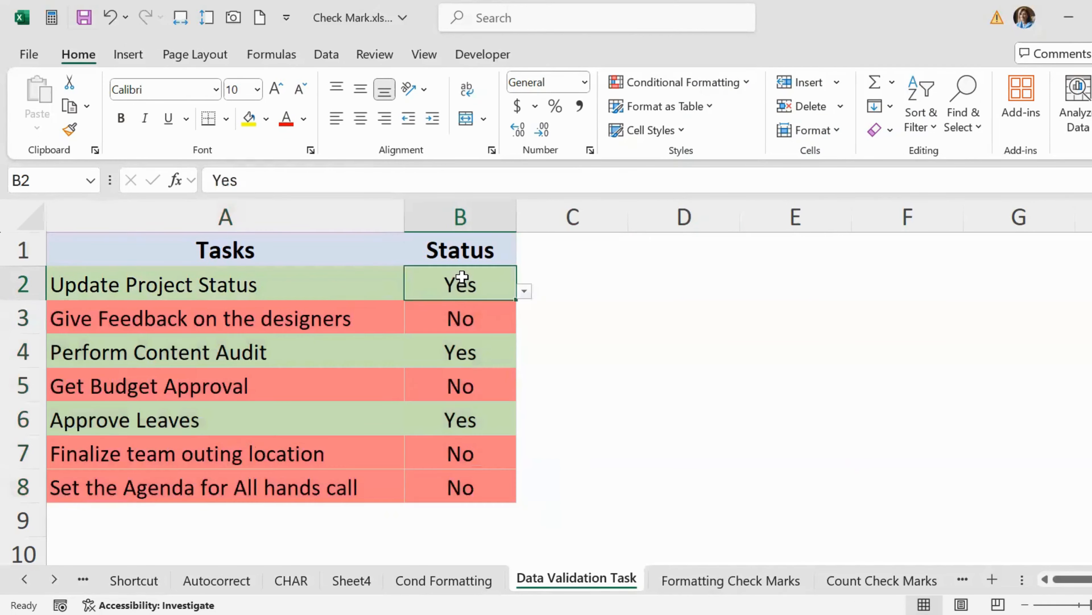
left_click_drag(479, 277, 467, 492)
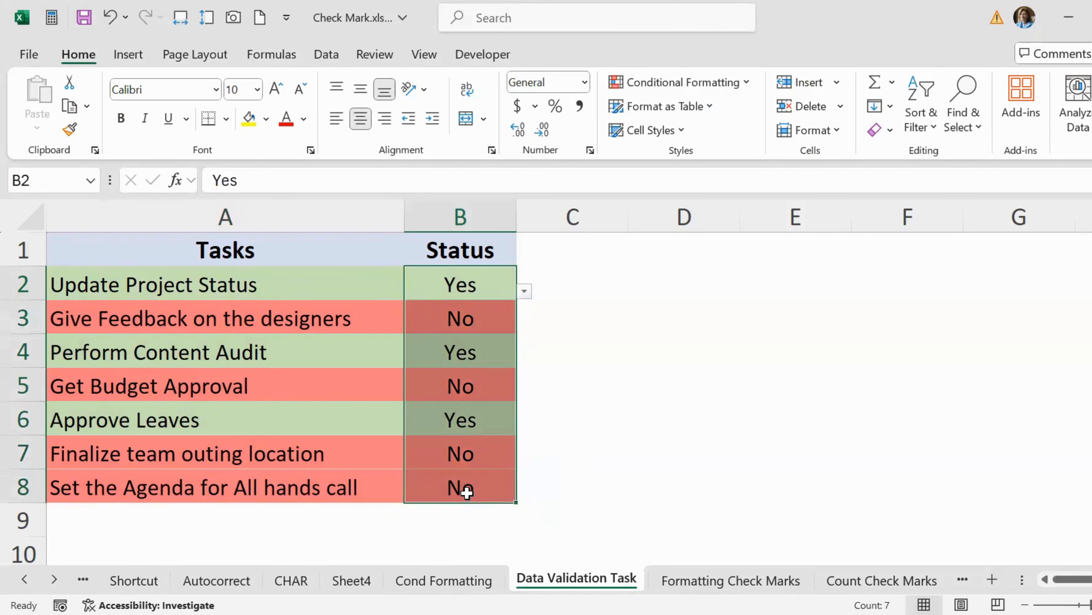
key("Delete")
- Set the status of Update Project Status in B2 to No and of Give Feedback on the designers in B3 to Yes
left_click(507, 286)
left_click(524, 291)
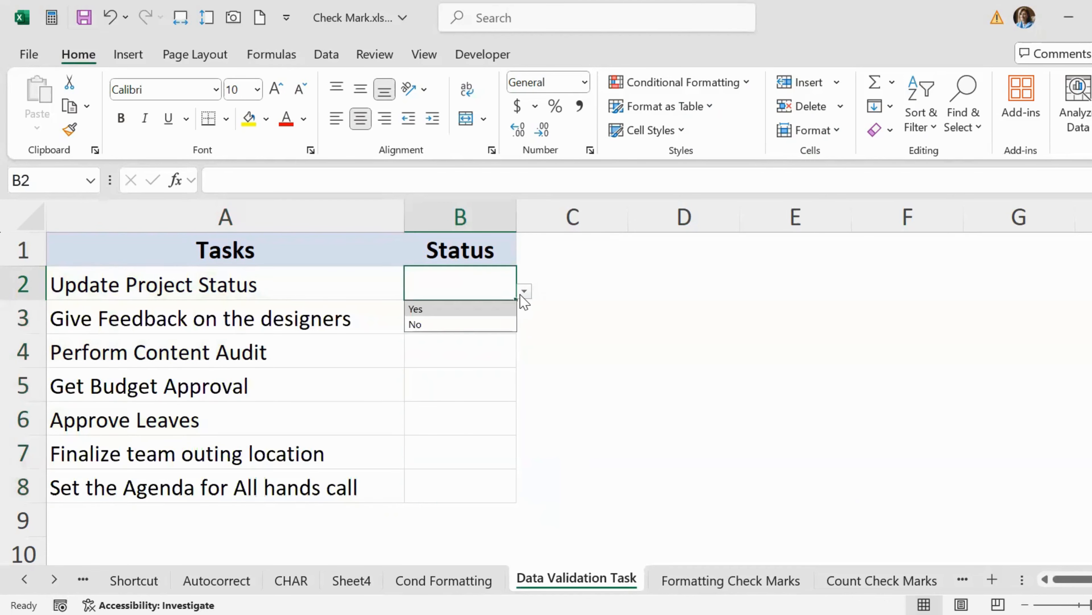
left_click(448, 323)
left_click(490, 315)
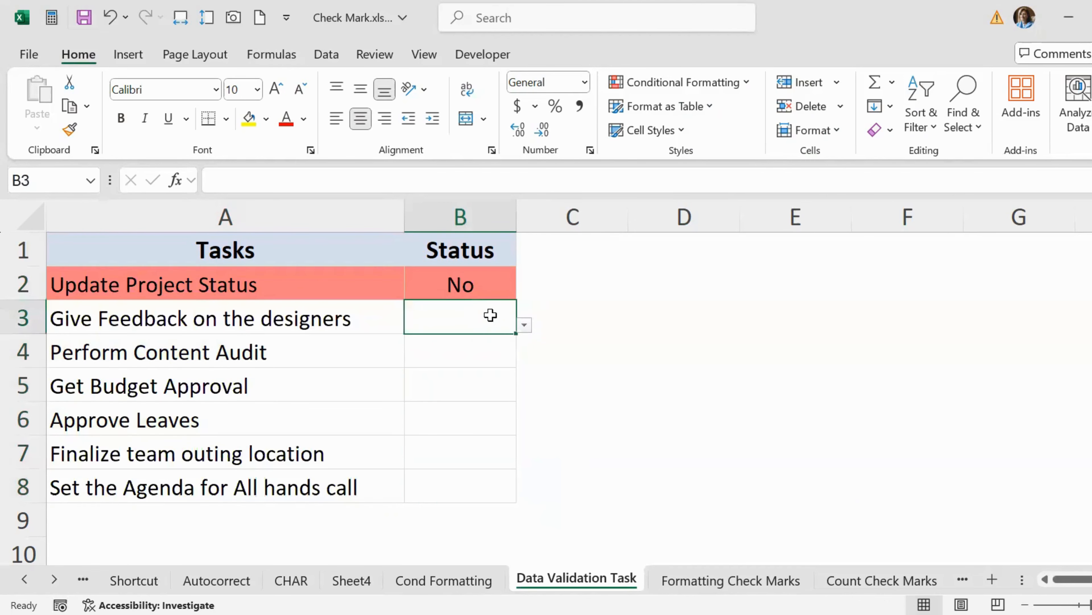
left_click(524, 325)
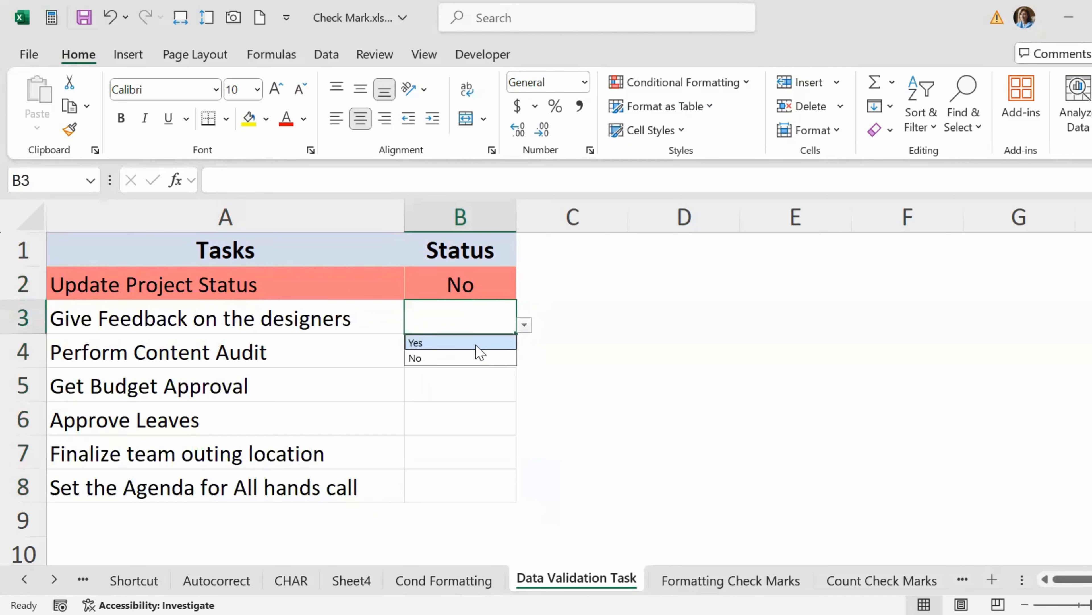
left_click(478, 347)
- Set the status of Perform Content Audit in B4 to Yes and of Get Budget Approval in B5 to No
left_click(430, 351)
left_click(525, 360)
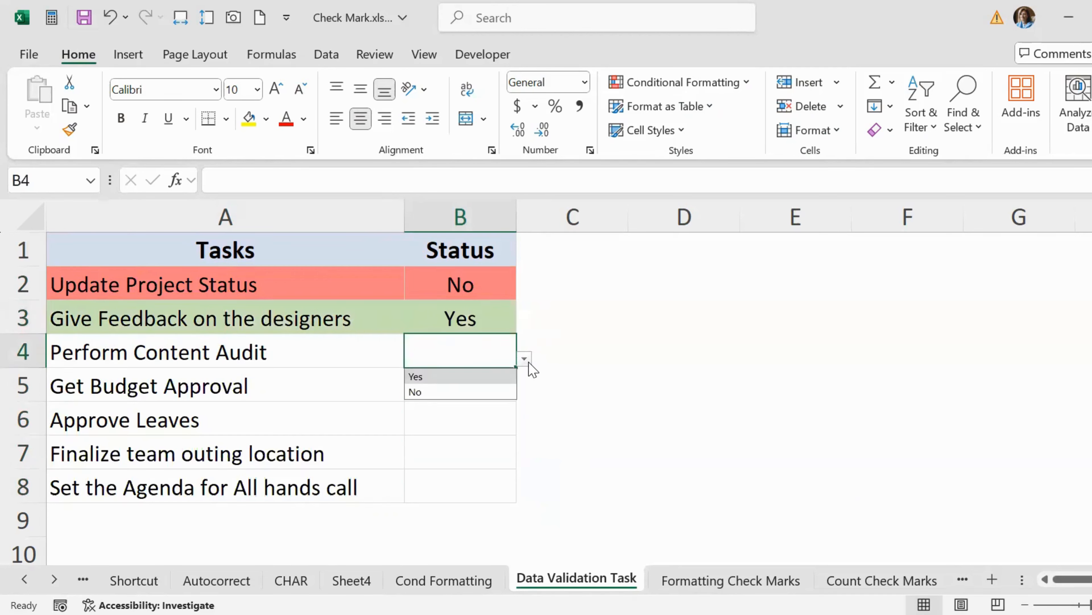
left_click(440, 376)
left_click(512, 387)
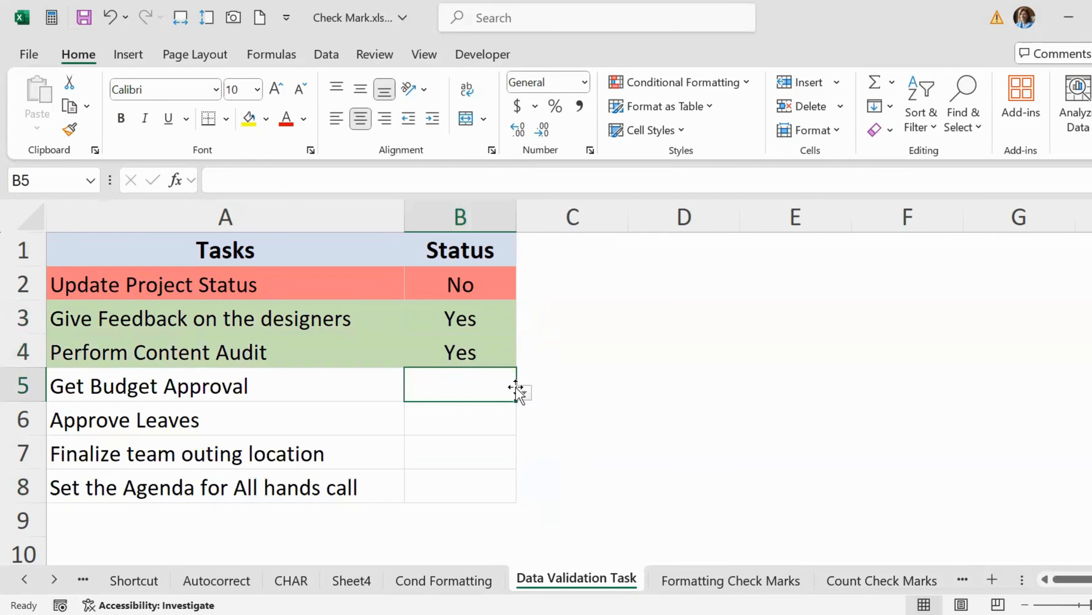
left_click(524, 392)
left_click(445, 428)
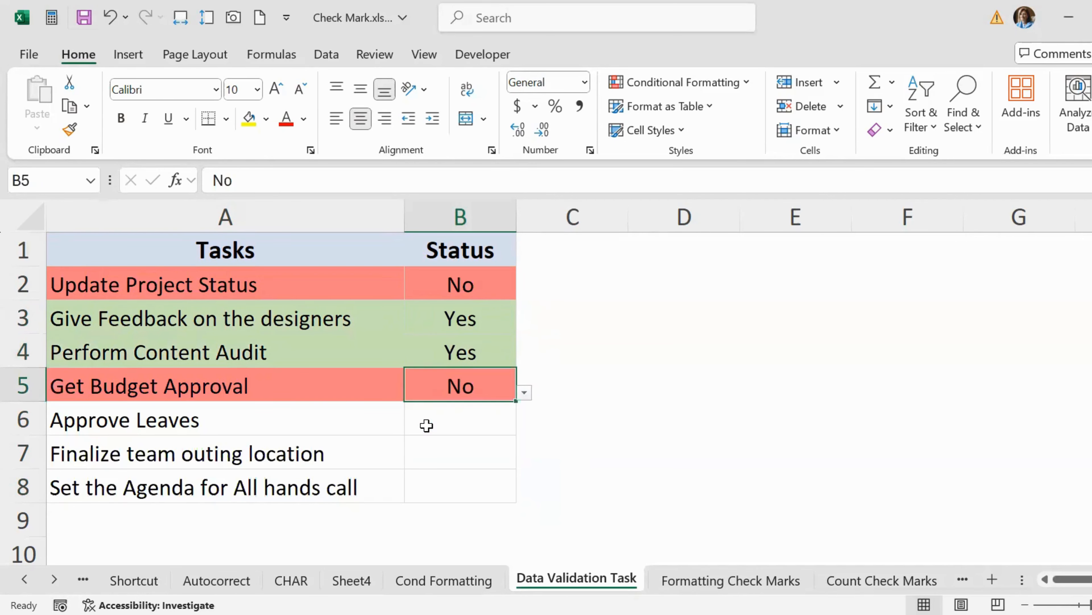